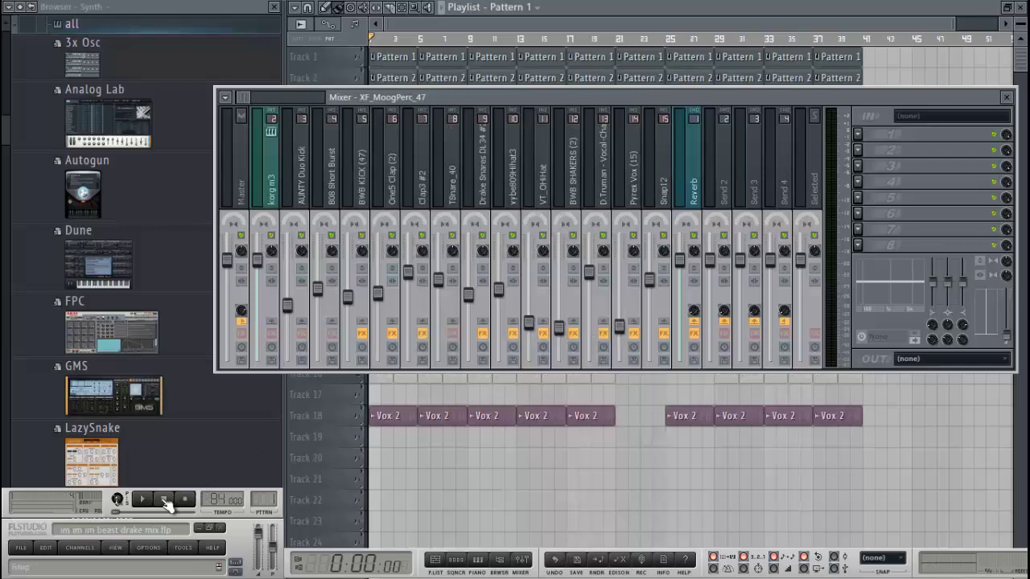
Start song playback and scroll the mixer to show inserts 23–36, including piano and synths
key("space")
left_click_drag(239, 97, 259, 98)
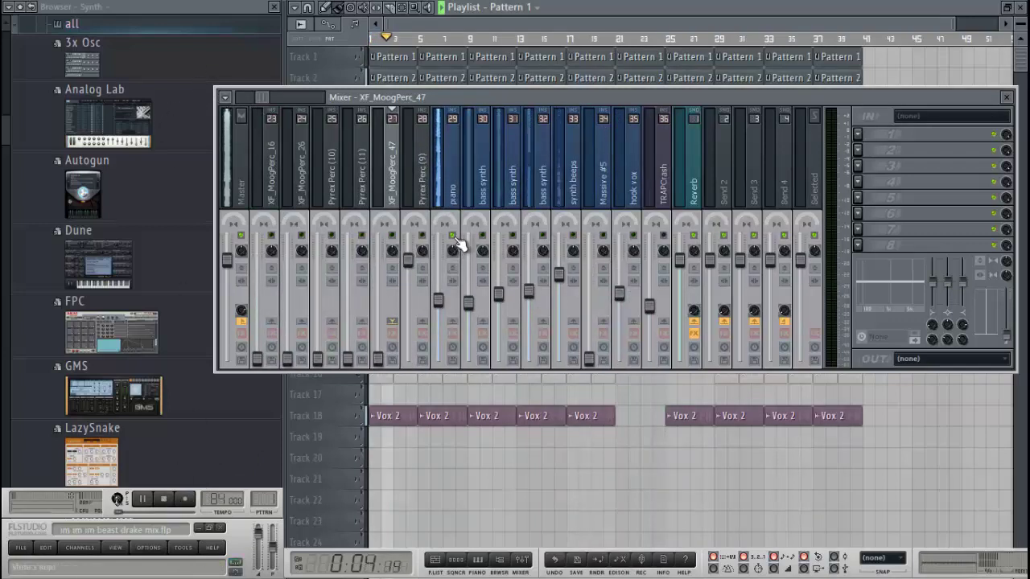
Select the piano mixer insert, switch the browser to Snap 3, and widen the browser panel
left_click(461, 201)
left_click(101, 9)
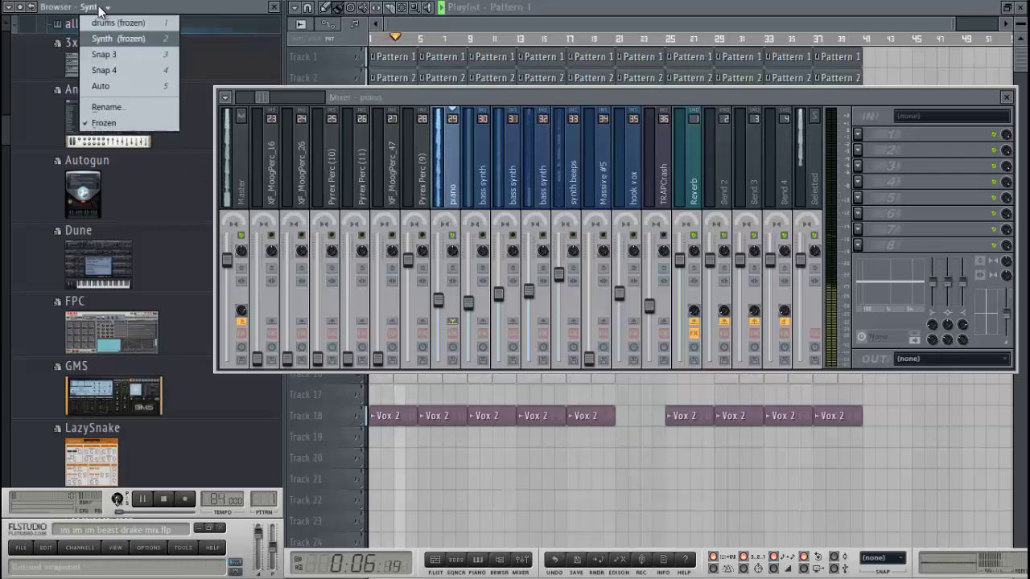
left_click(481, 91)
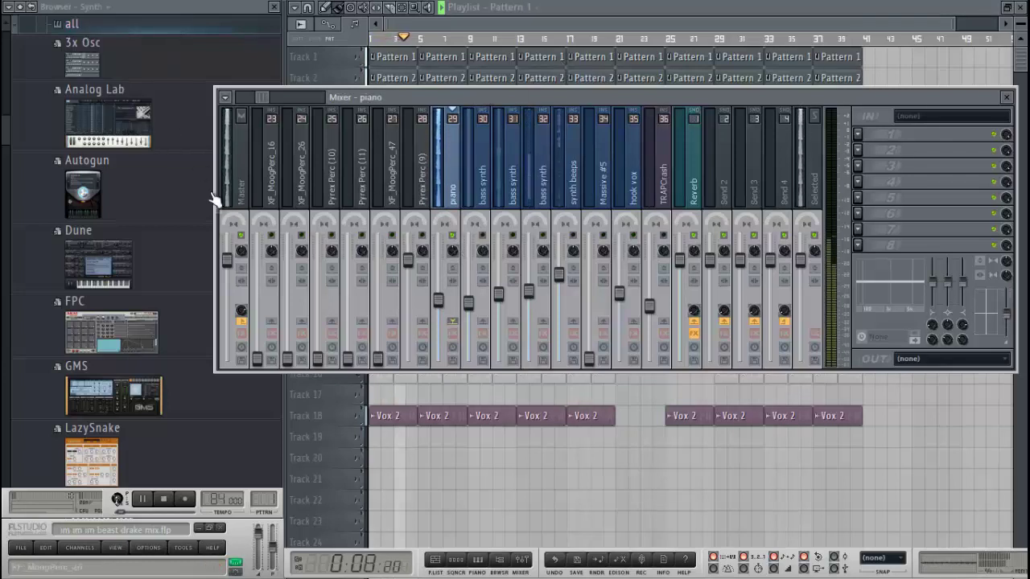
left_click(81, 23)
scroll(126, 230, "up", 3)
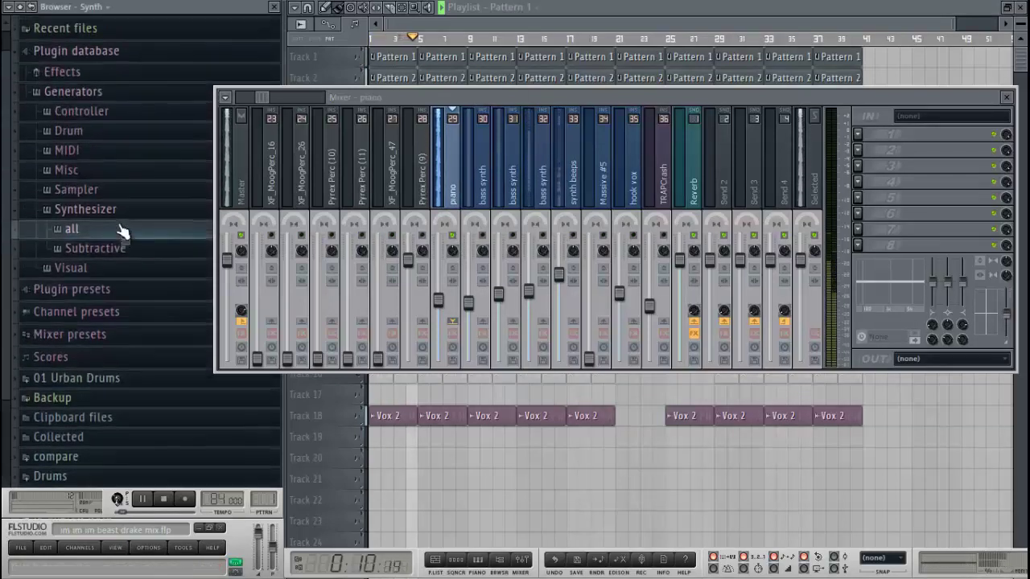
left_click(106, 7)
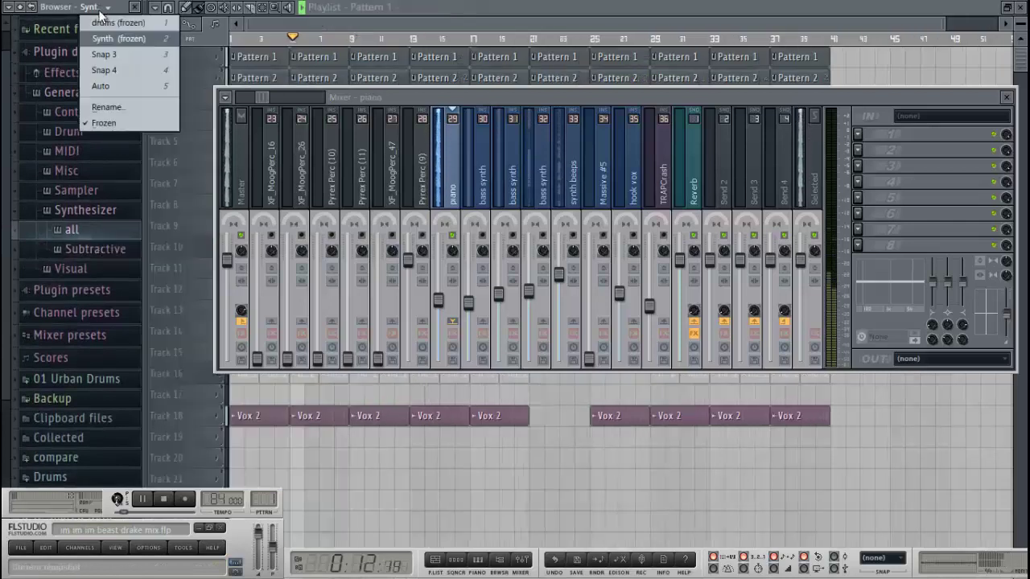
left_click(112, 54)
left_click_drag(143, 105, 283, 109)
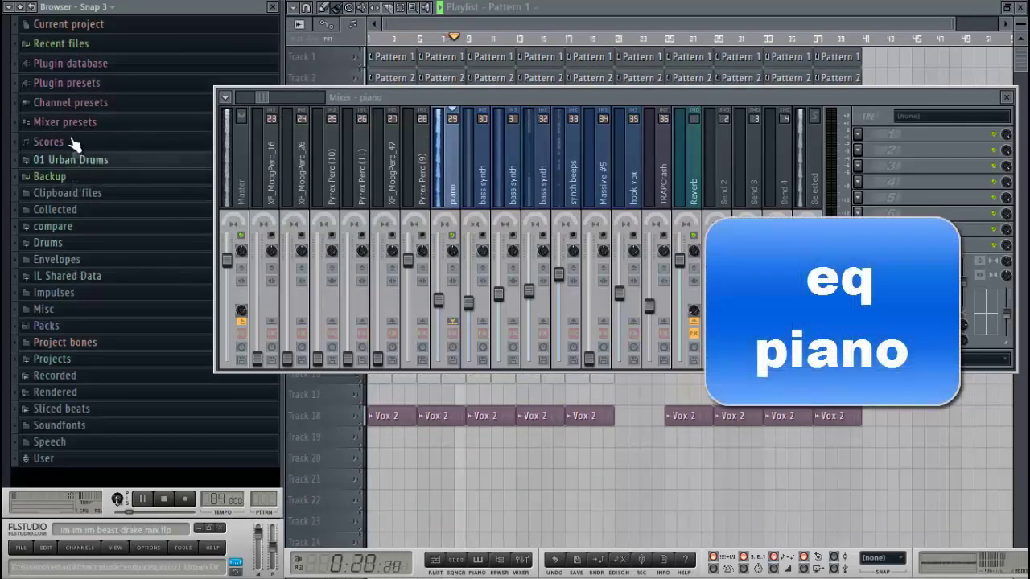
Show the EQ plugins via Plugin database > Effects > Filter > EQ in the browser
left_click(85, 63)
left_click(92, 81)
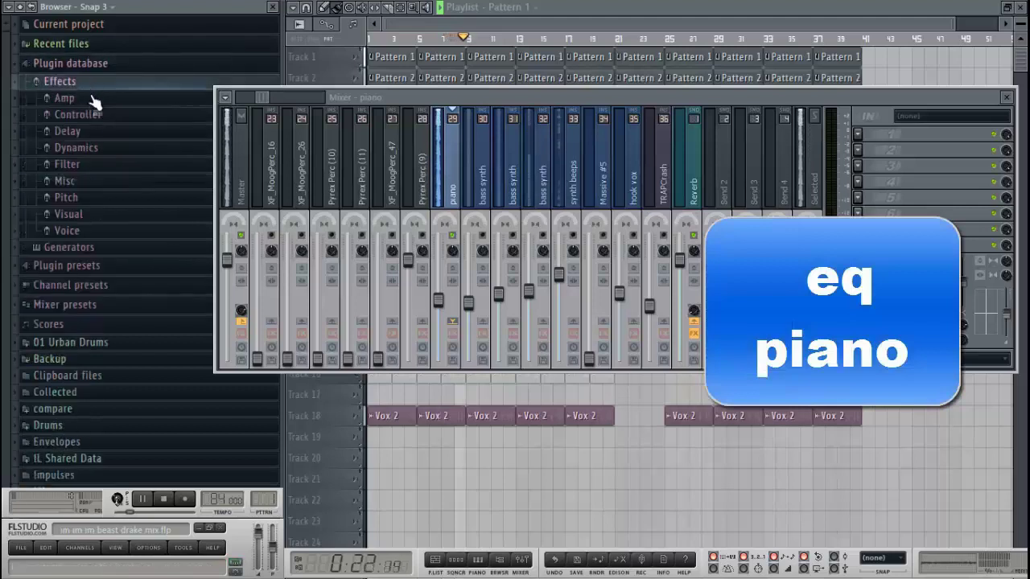
left_click(100, 164)
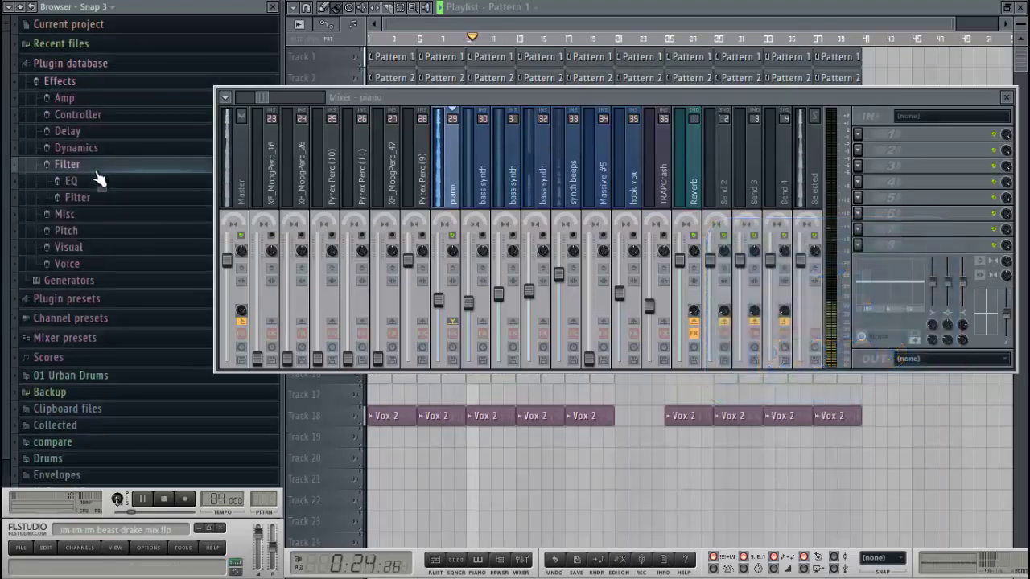
left_click(90, 189)
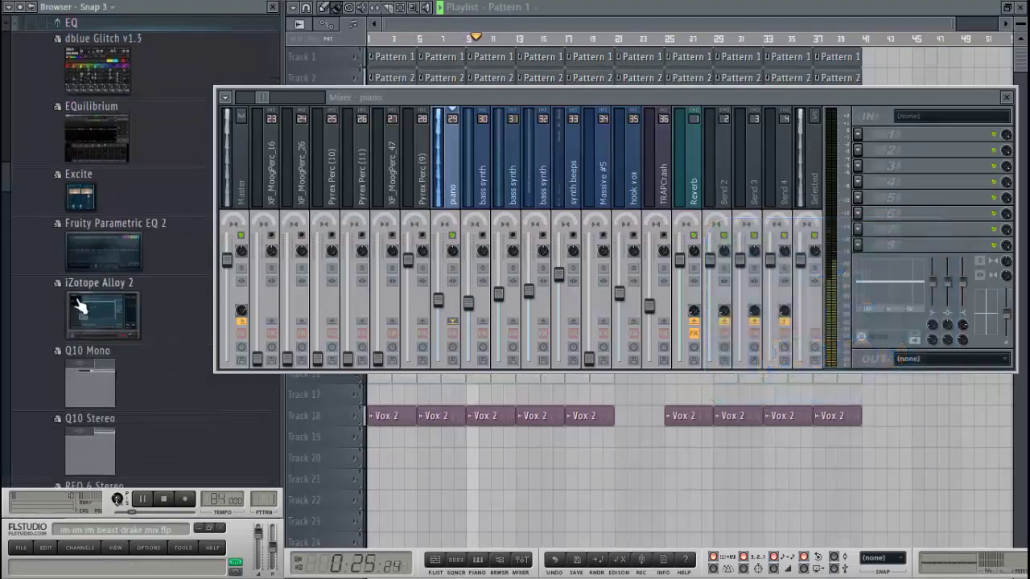
Rename the browser snapshot from Snap 3 to 'fx'
left_click(8, 6)
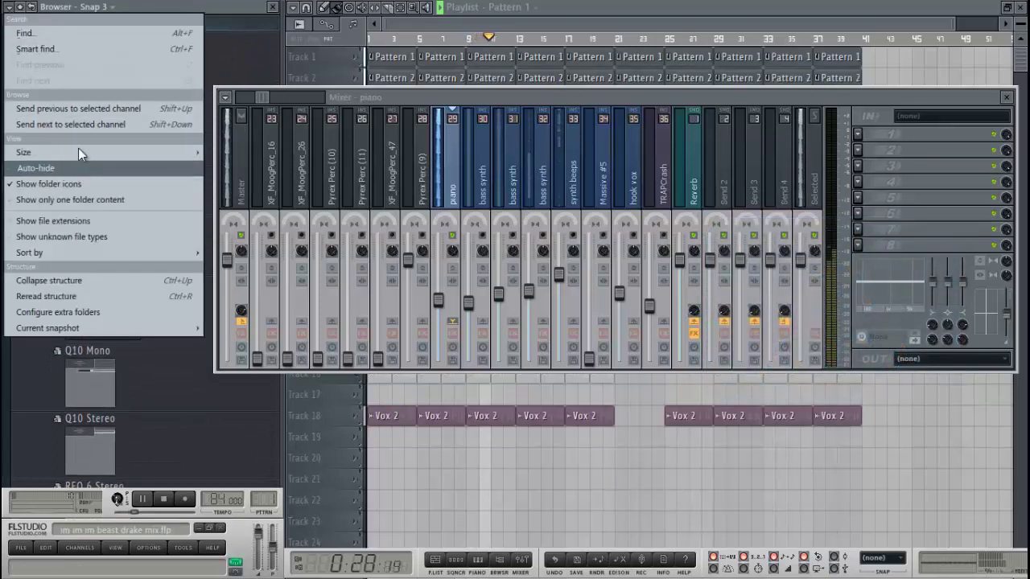
left_click(109, 7)
left_click(113, 8)
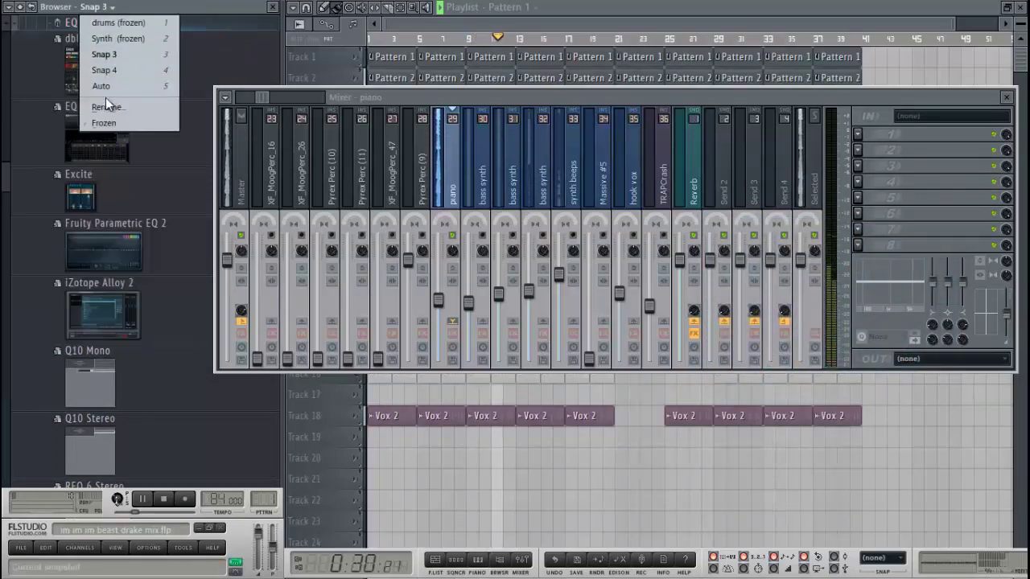
left_click(108, 125)
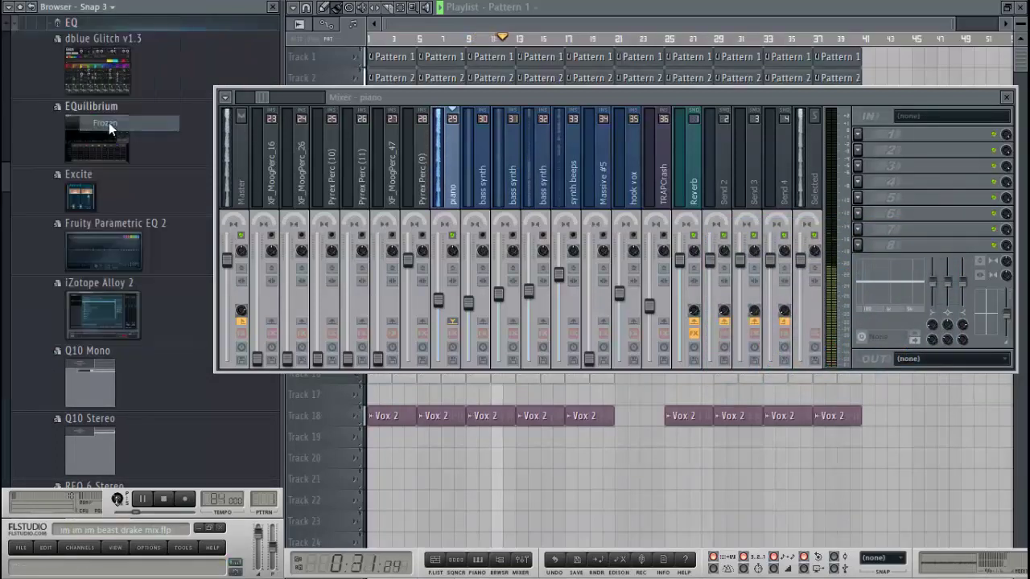
left_click(99, 10)
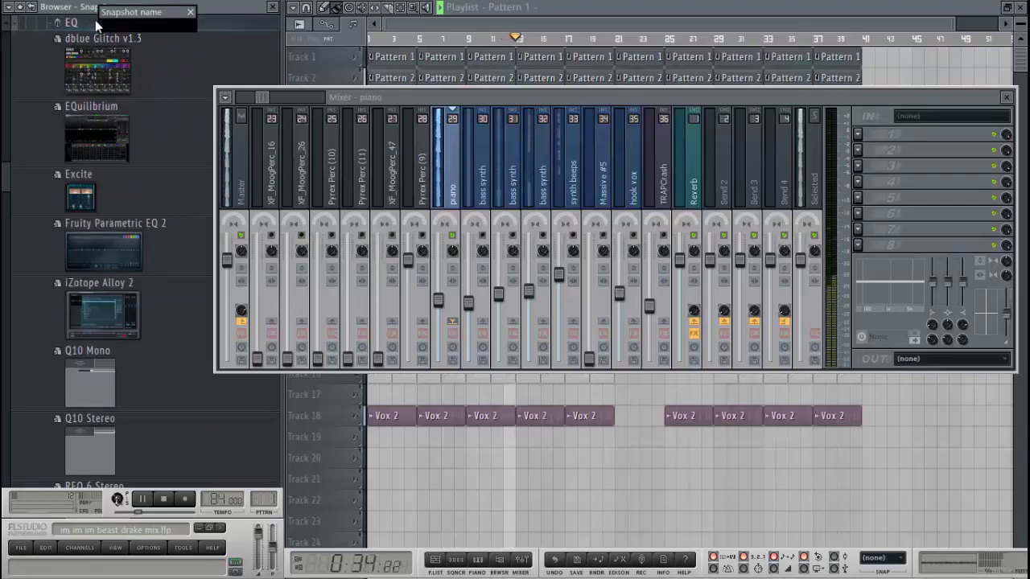
type("fx")
key("Return")
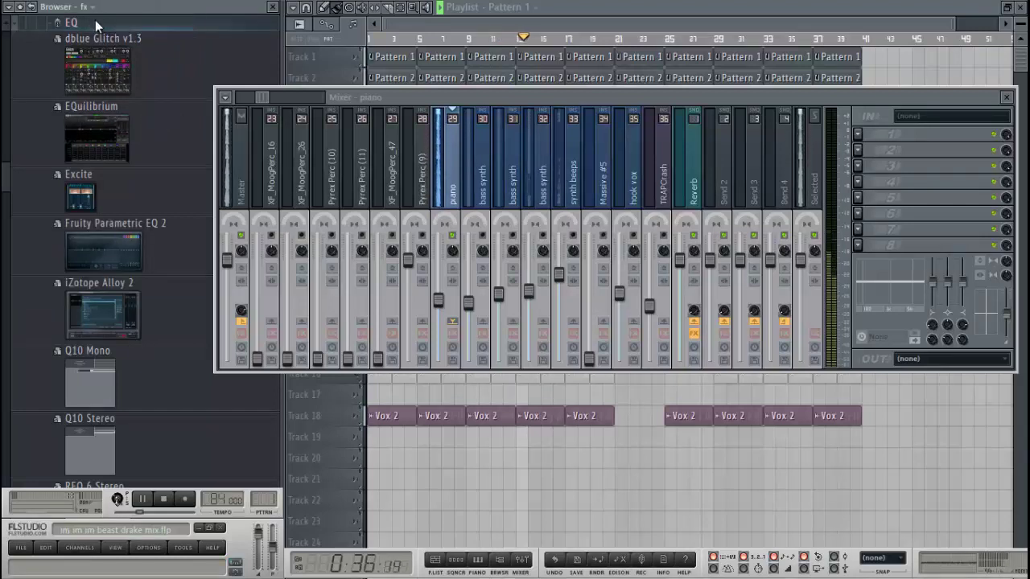
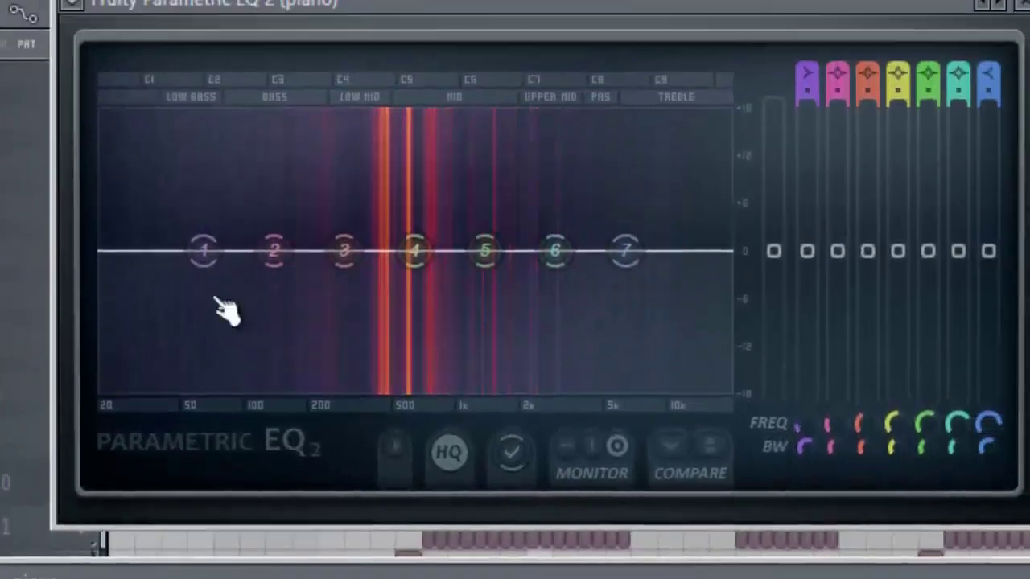
Low-cut the piano below about 287Hz with band 1 and sweep a narrow band-4 boost around 460–575Hz
left_click_drag(285, 266, 401, 372)
left_click_drag(330, 490, 369, 519)
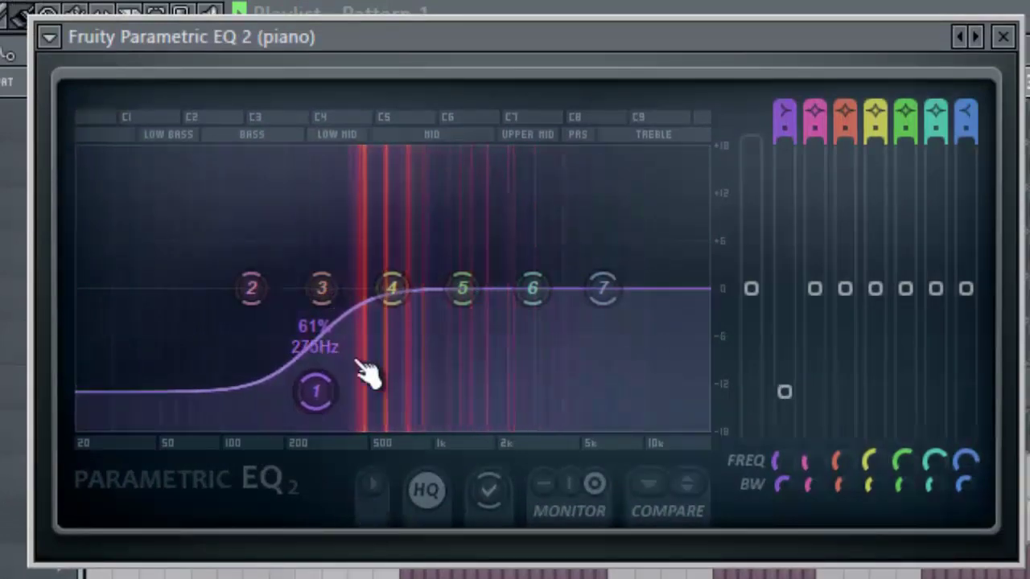
left_click_drag(392, 287, 379, 48)
left_click_drag(846, 485, 874, 414)
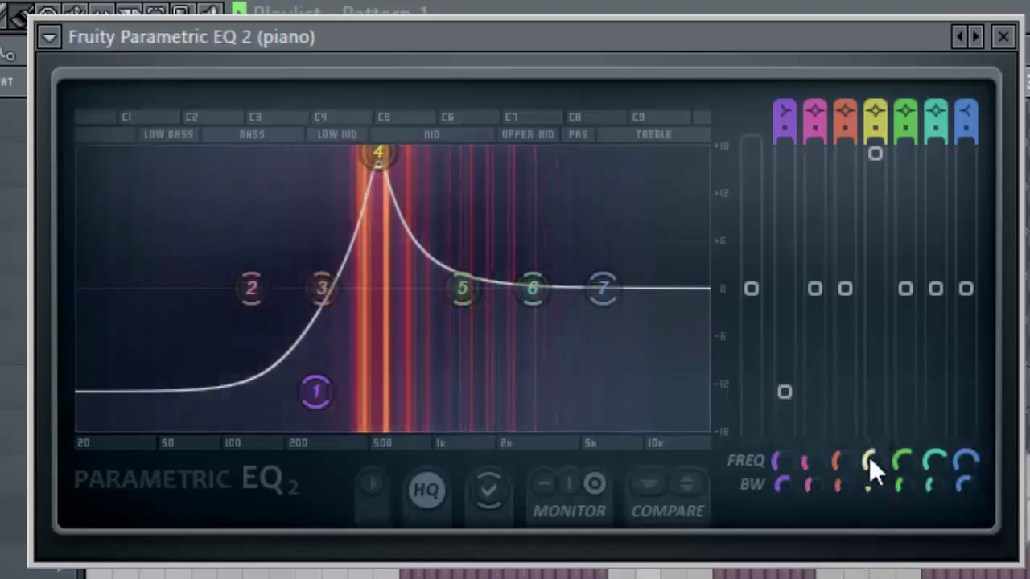
mouse_move(876, 154)
left_mouse_down()
mouse_move(869, 556)
mouse_move(857, 149)
left_mouse_up()
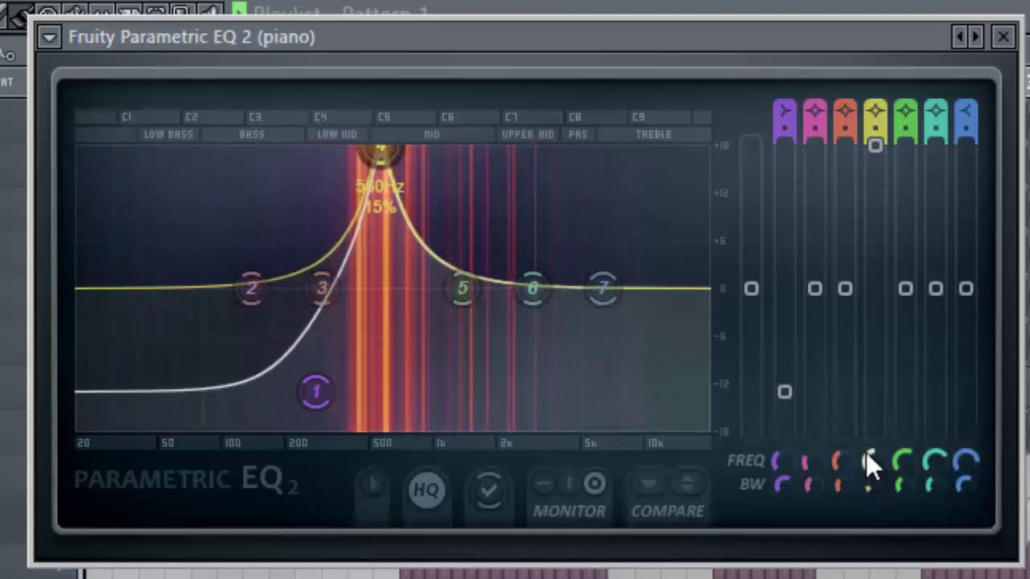
left_click_drag(866, 433, 865, 453)
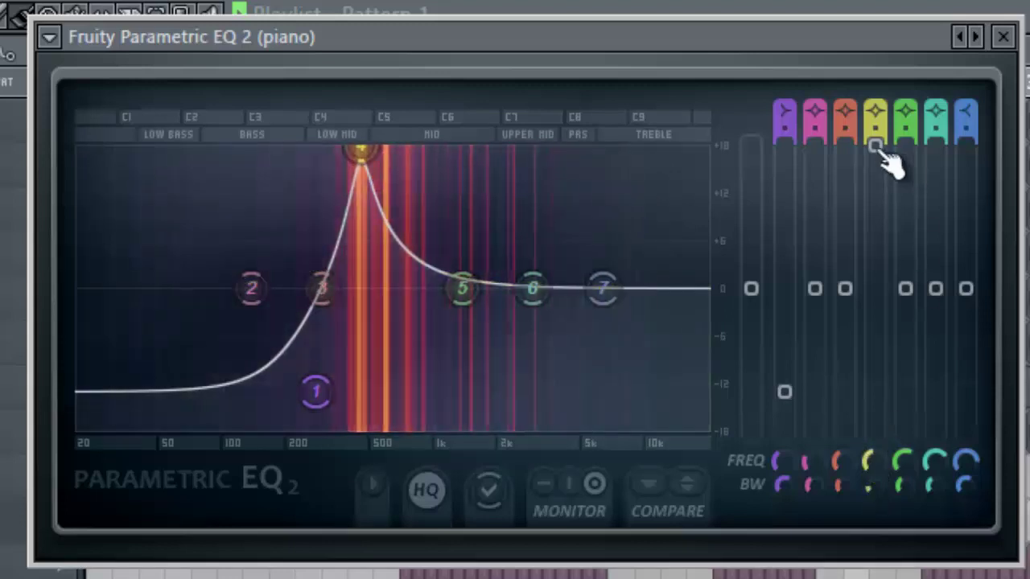
Cut piano band 4 by about 4 dB and raise the band-7 high shelf to about +5 dB
left_click_drag(875, 146, 875, 288)
left_click_drag(888, 450, 889, 555)
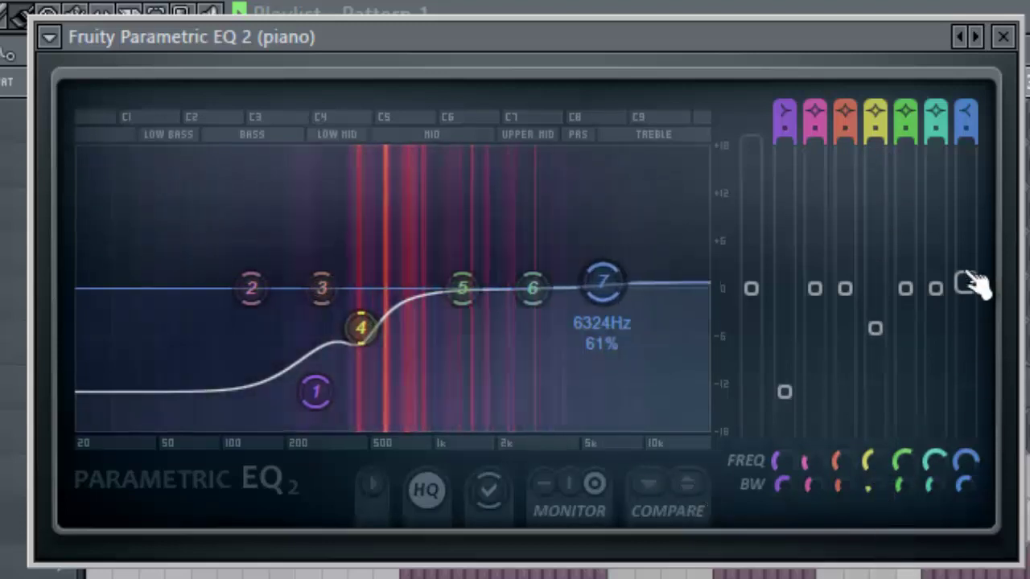
left_click_drag(966, 472, 967, 417)
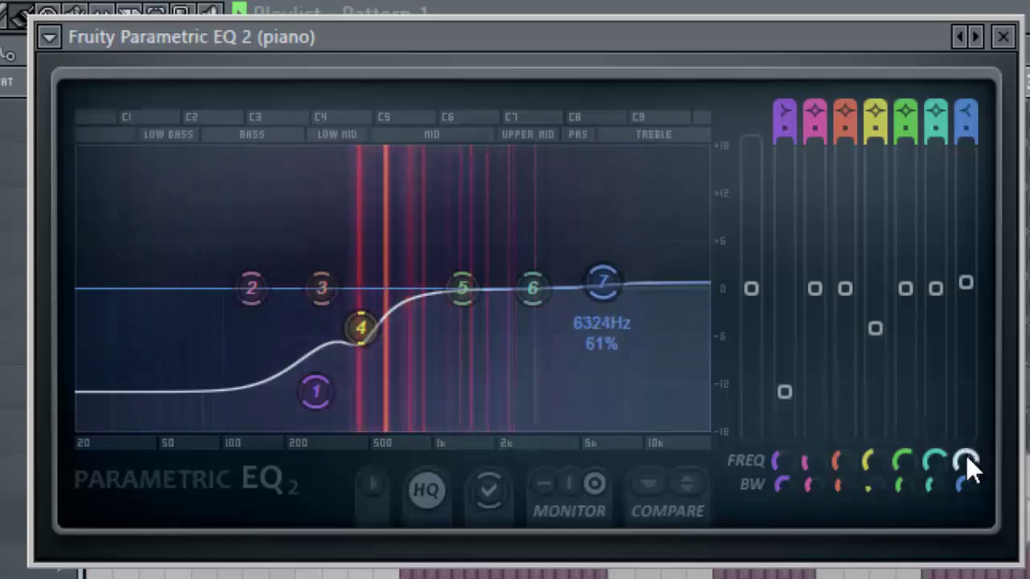
left_click_drag(965, 462, 962, 456)
left_click_drag(968, 284, 881, 253)
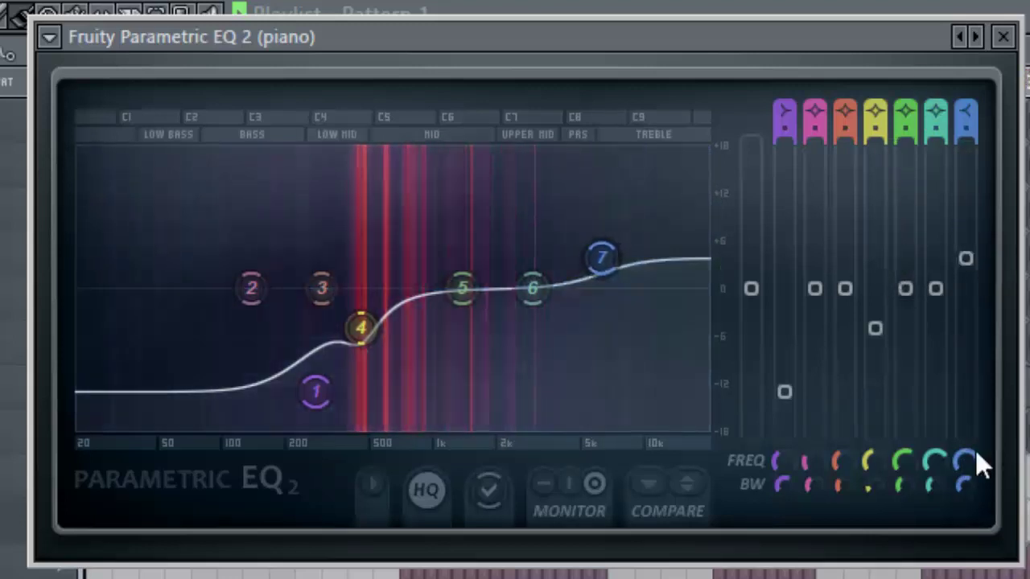
left_click_drag(968, 505, 964, 523)
mouse_move(965, 262)
left_mouse_down()
mouse_move(963, 202)
mouse_move(972, 248)
left_mouse_up()
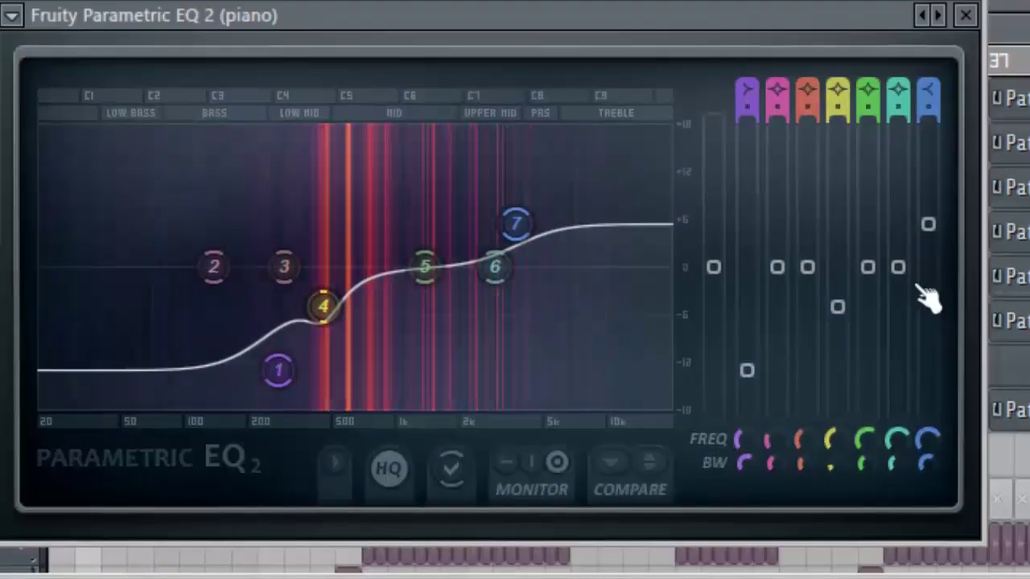
Ease the high shelf to +2 dB, set band 6 to 2241Hz, and narrow band 5 at 1363Hz
left_click_drag(927, 224, 929, 272)
mouse_move(868, 268)
left_mouse_down()
mouse_move(879, 120)
mouse_move(867, 142)
mouse_move(867, 256)
left_mouse_up()
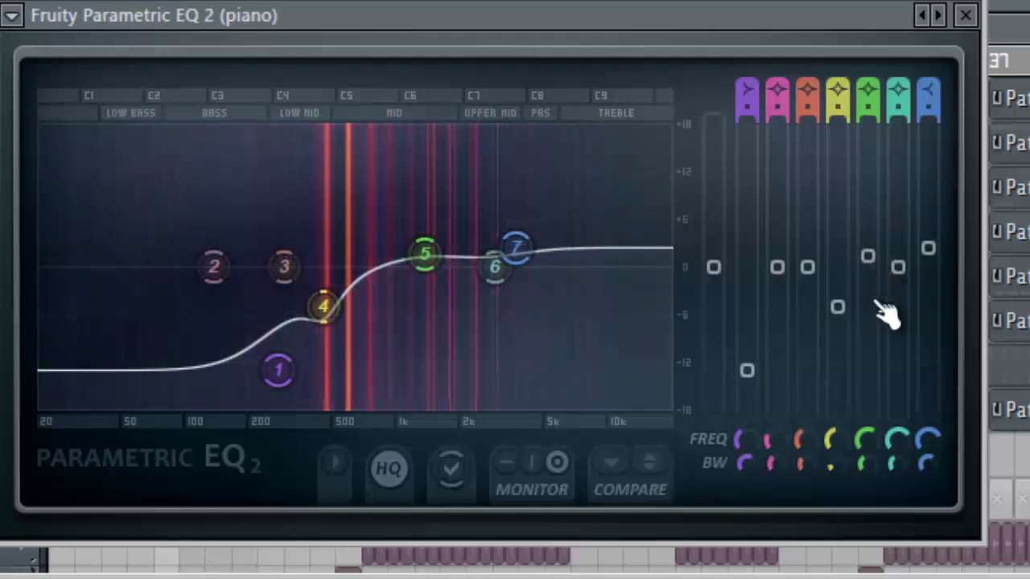
mouse_move(902, 268)
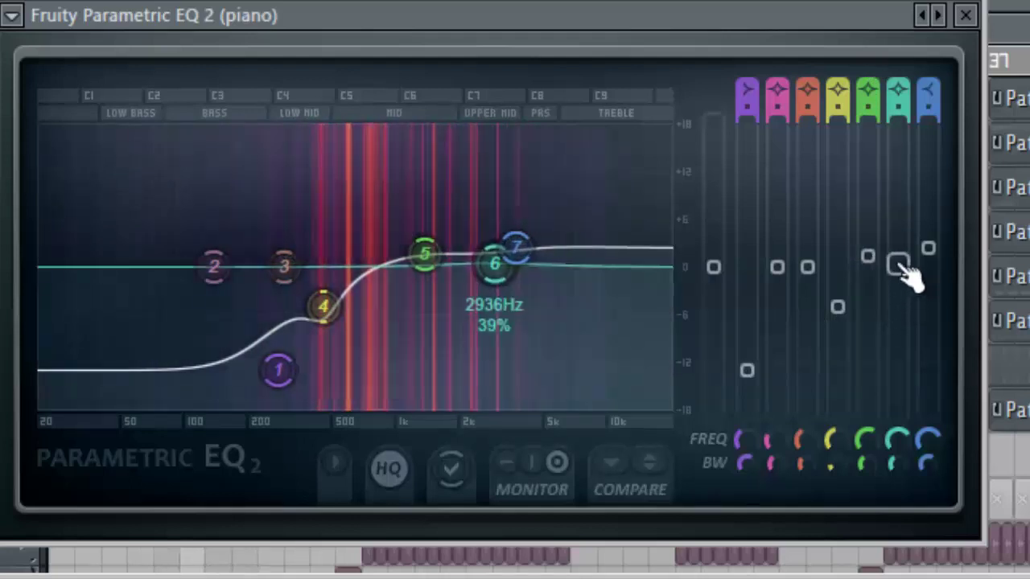
mouse_move(898, 439)
left_mouse_down()
mouse_move(892, 490)
mouse_move(910, 443)
mouse_move(894, 443)
left_mouse_up()
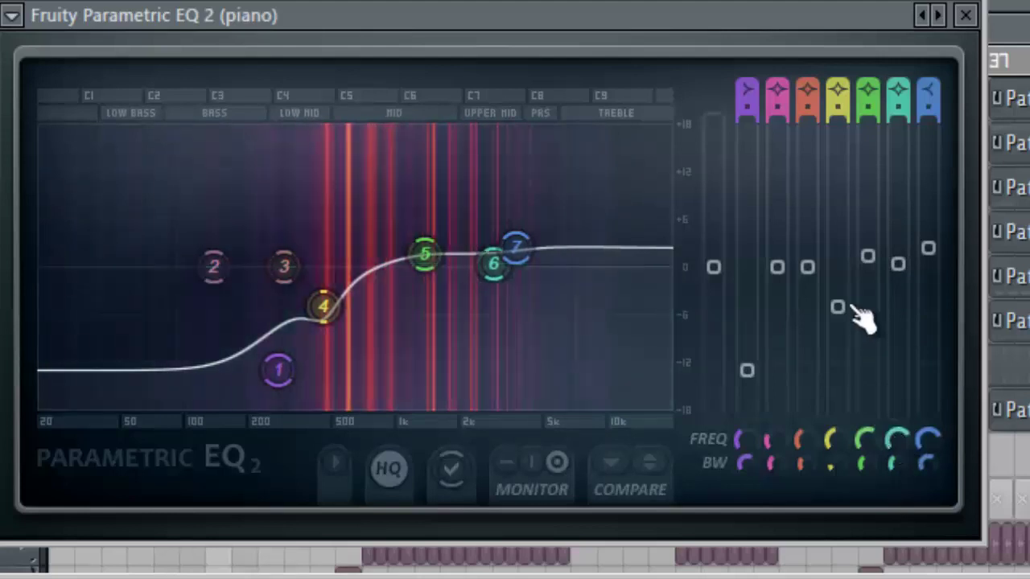
mouse_move(882, 259)
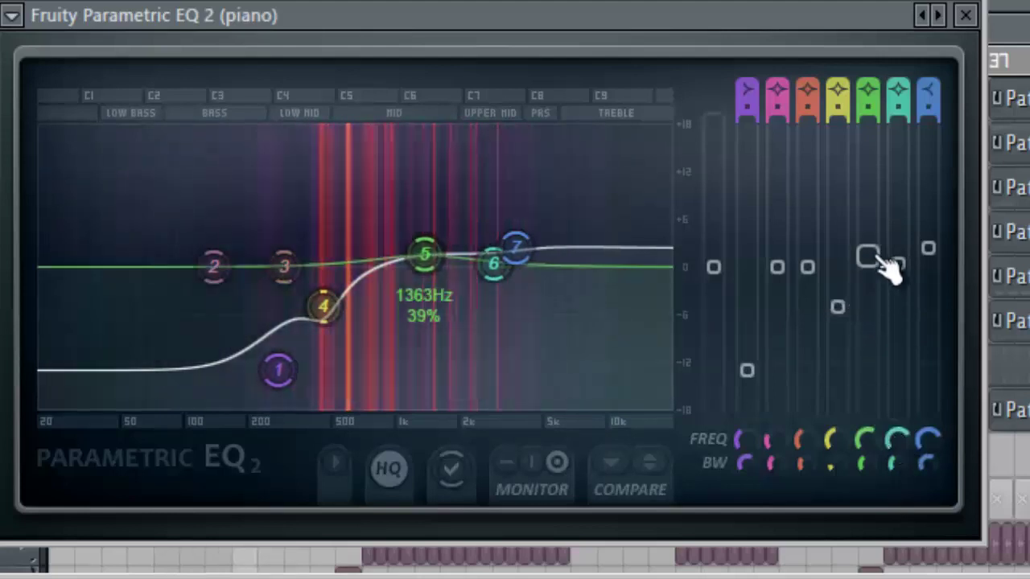
left_click_drag(881, 259, 880, 203)
left_click_drag(867, 461, 885, 573)
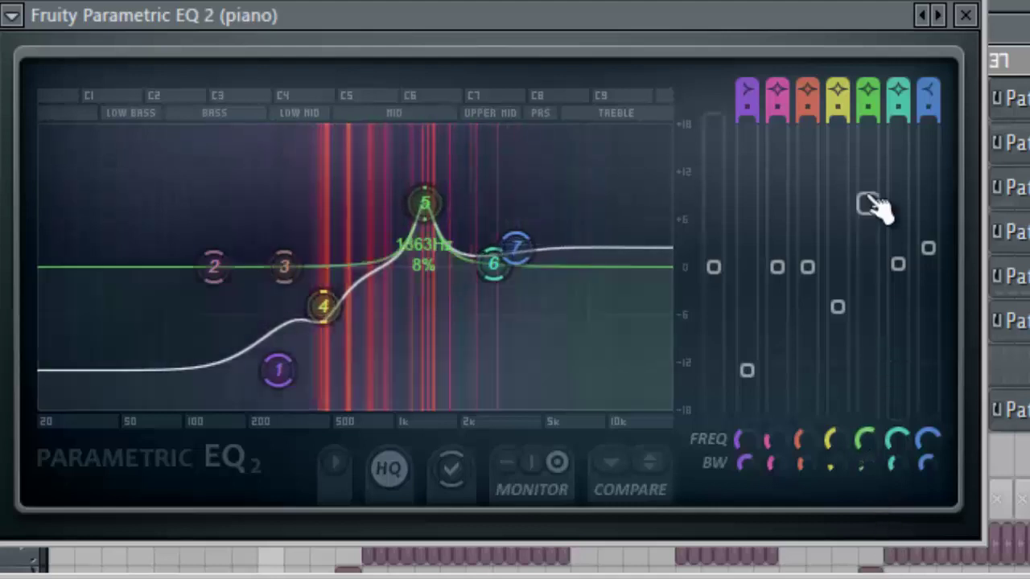
left_click_drag(869, 205, 865, 414)
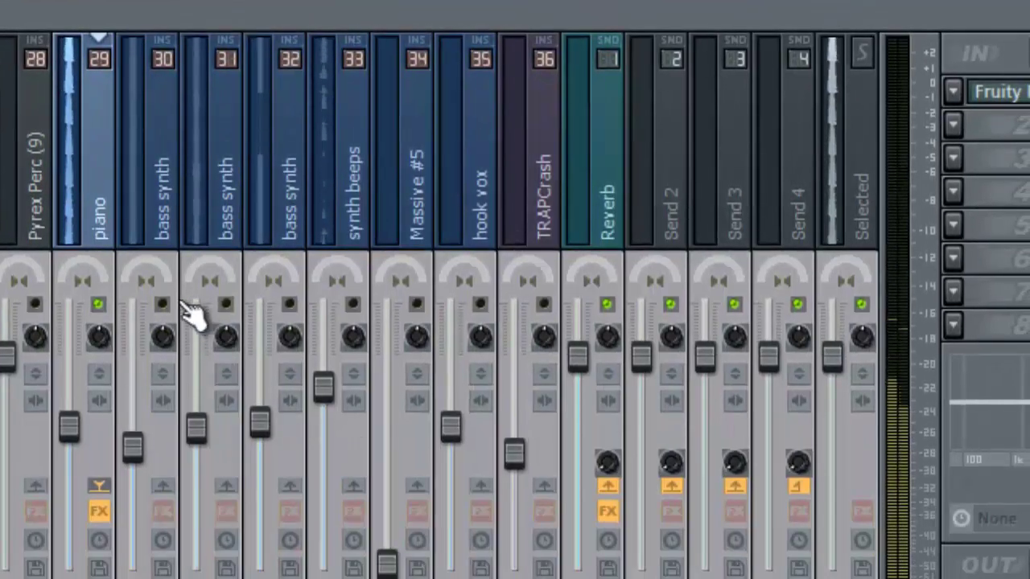
Check the bass synth track, then nudge the piano track's volume up and add RCompressor Stereo
left_click(163, 306)
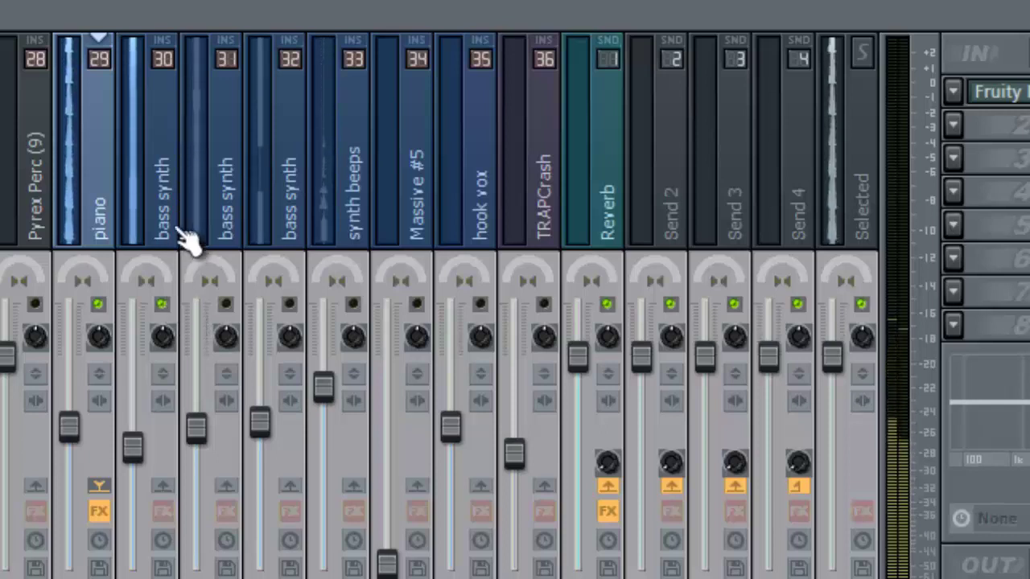
left_click(145, 248)
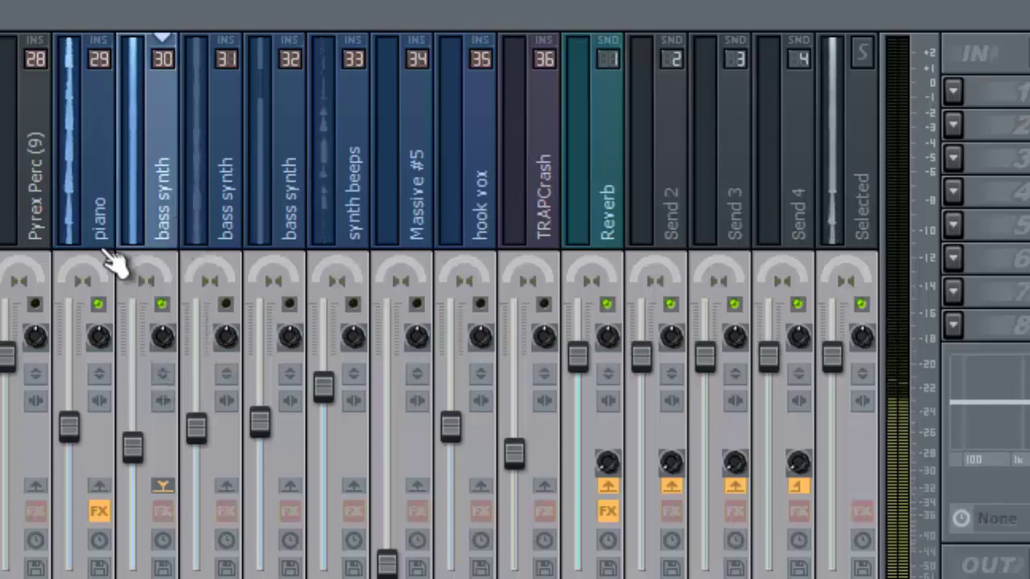
left_click(112, 232)
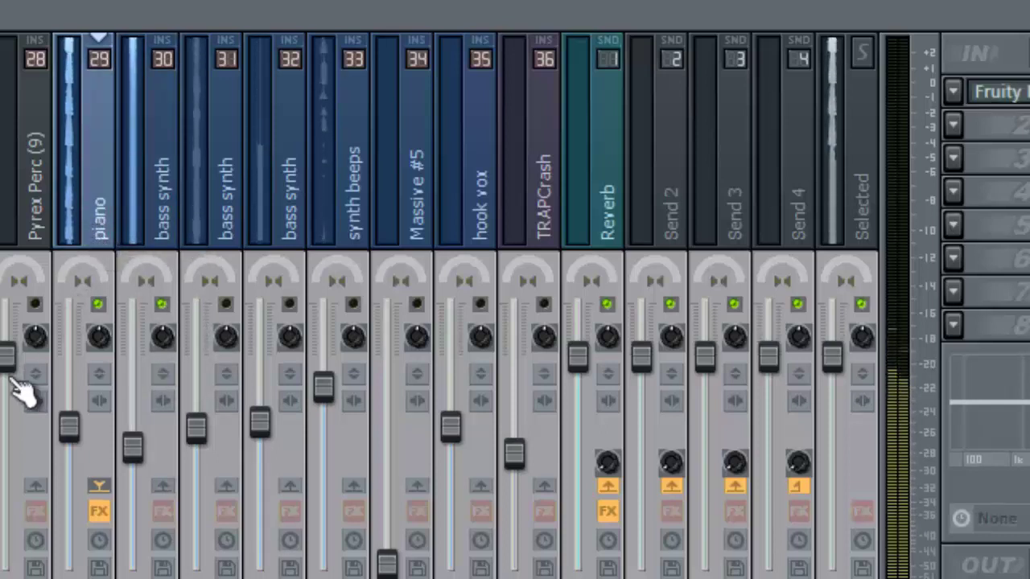
left_click_drag(90, 448, 74, 414)
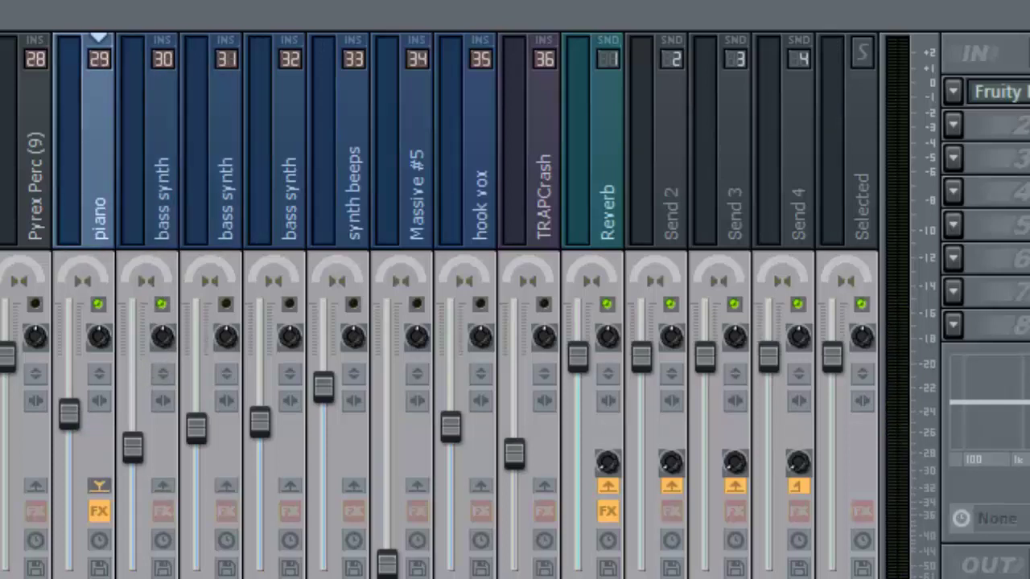
left_click_drag(0, 306, 101, 96)
Move the Renaissance Compressor window up, switch it to Opto, and enter an exact 3.5 ratio
left_click_drag(304, 194, 338, 8)
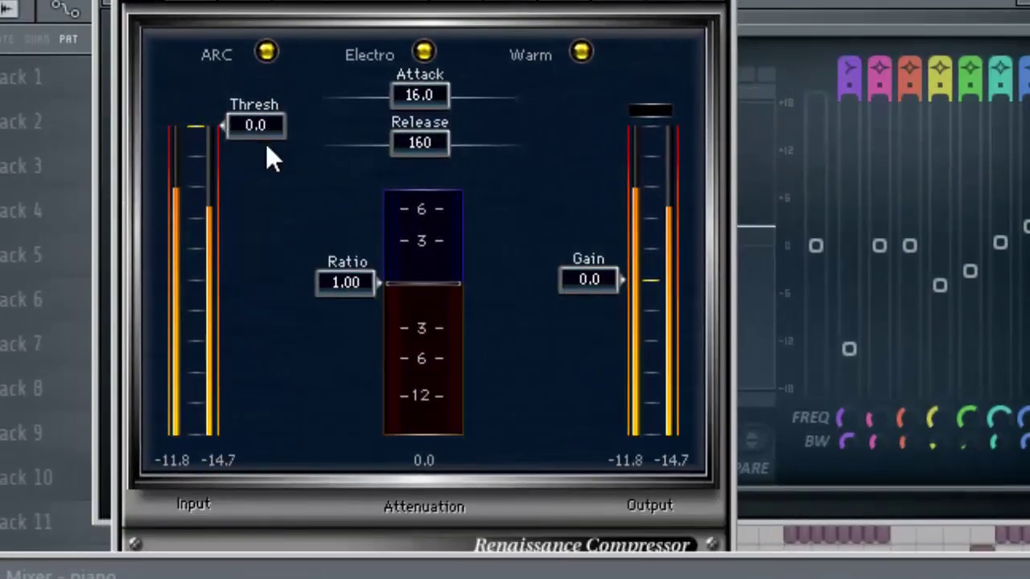
left_click_drag(264, 128, 235, 369)
left_click(369, 63)
left_click_drag(345, 358, 333, 412)
left_click_drag(230, 187, 239, 4)
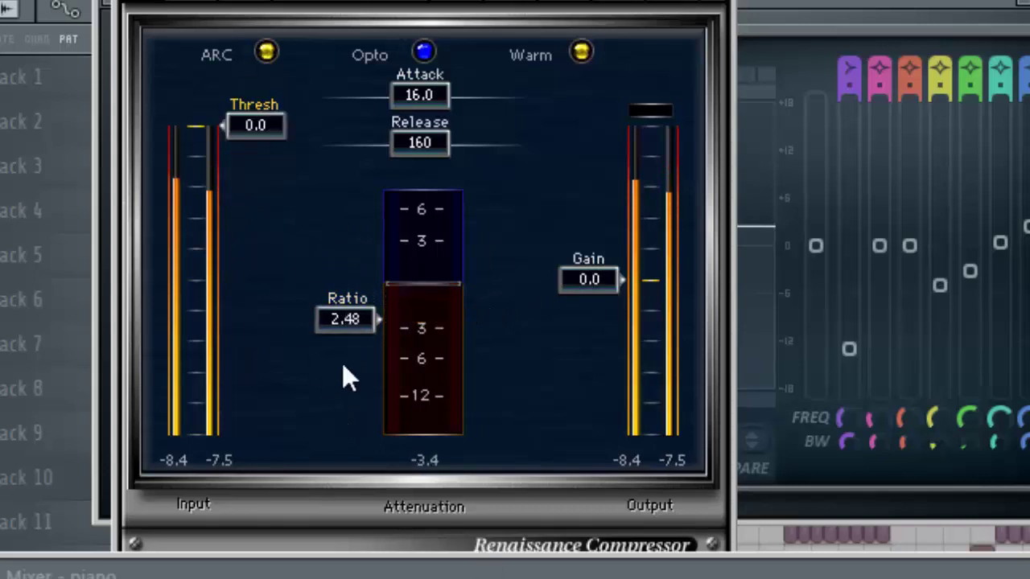
left_click_drag(348, 326, 352, 370)
left_click(351, 355)
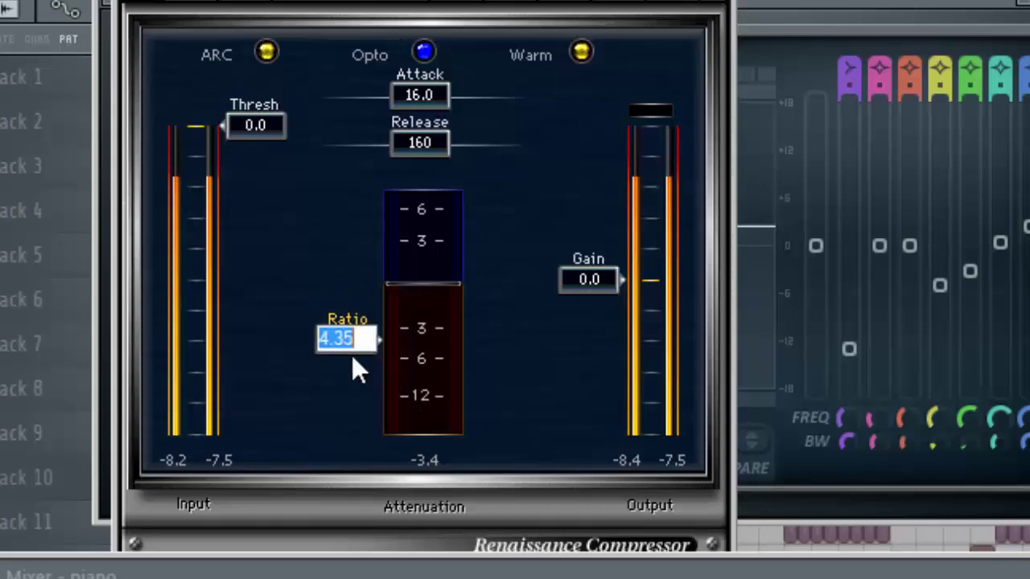
type("3.5")
key("Return")
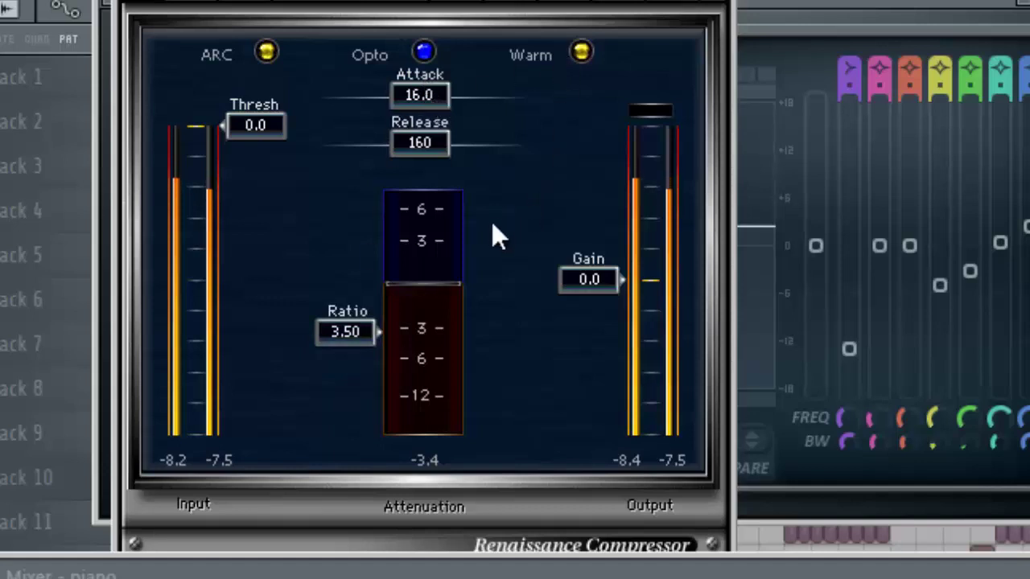
Set the piano compressor to threshold -11.0, attack 6.31, release 299 and 4.0 make-up gain
left_click_drag(428, 101, 485, 159)
left_click_drag(266, 129, 237, 359)
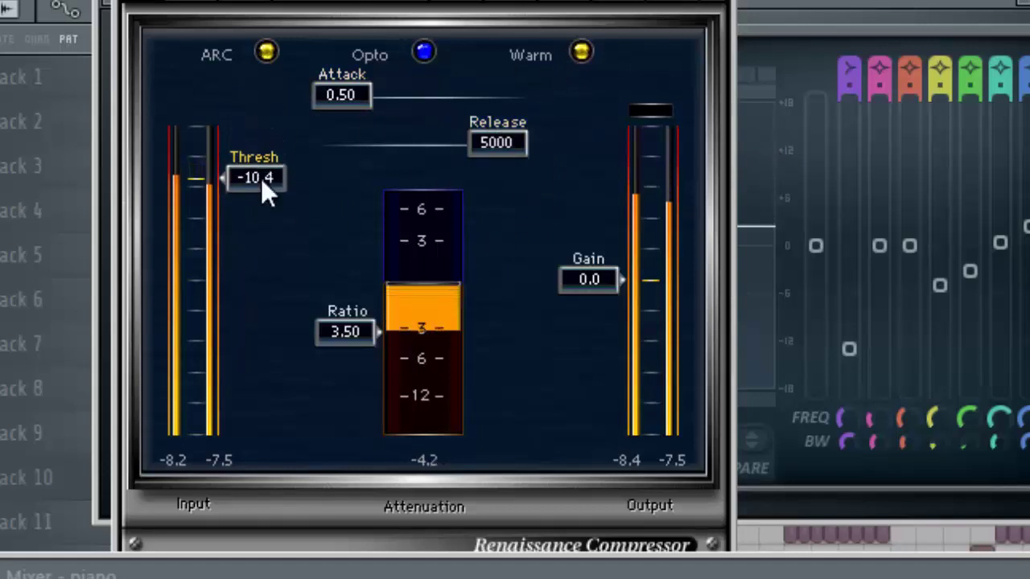
left_click_drag(330, 89, 795, 86)
left_click_drag(496, 144, 108, 159)
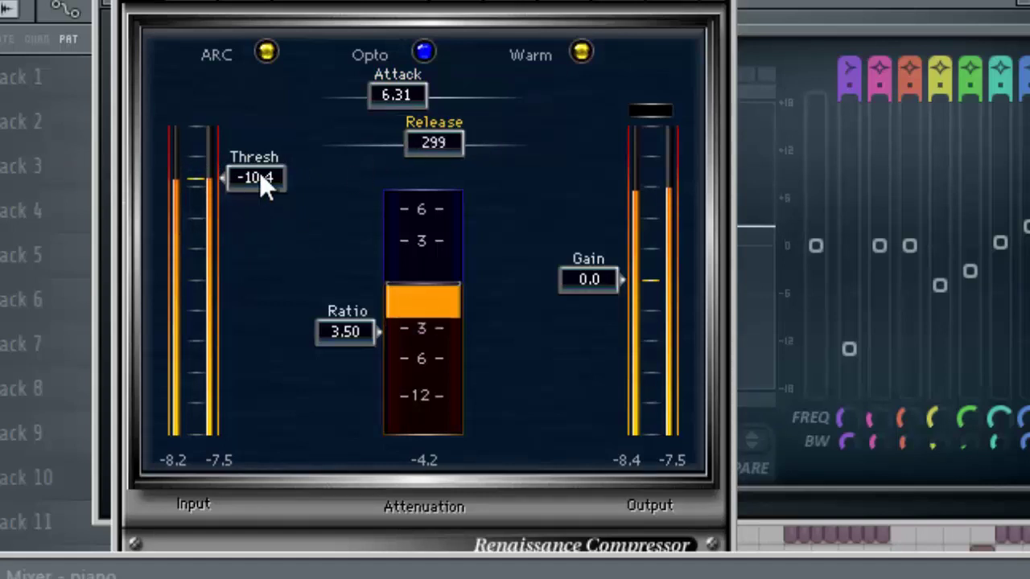
left_click_drag(259, 175, 248, 245)
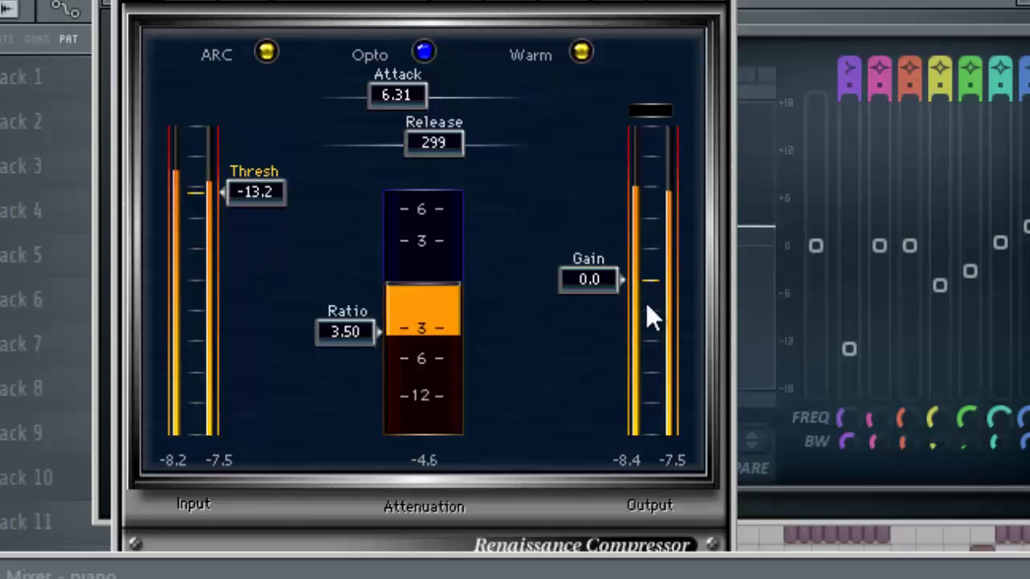
left_click_drag(596, 280, 609, 186)
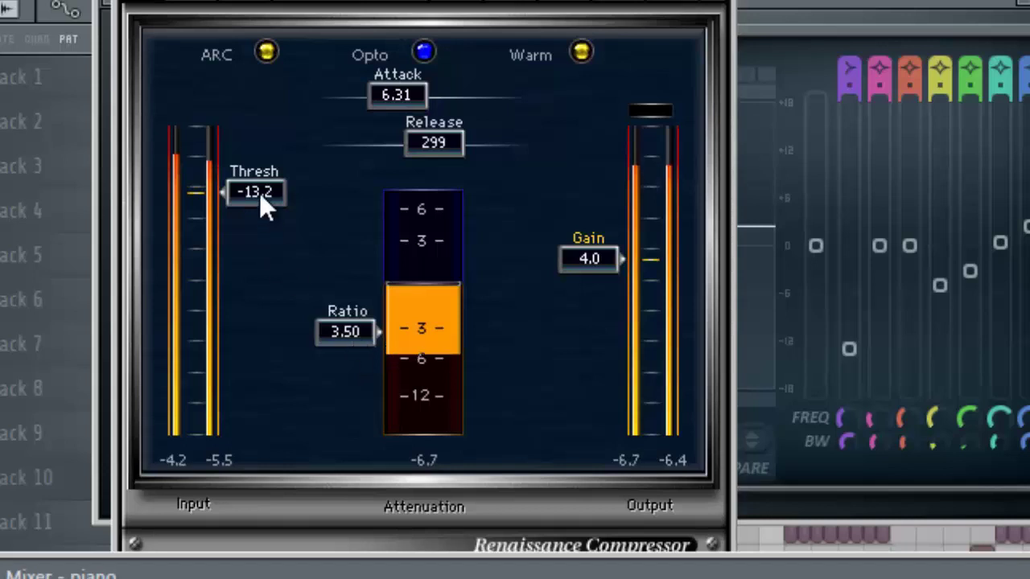
left_click_drag(259, 191, 259, 151)
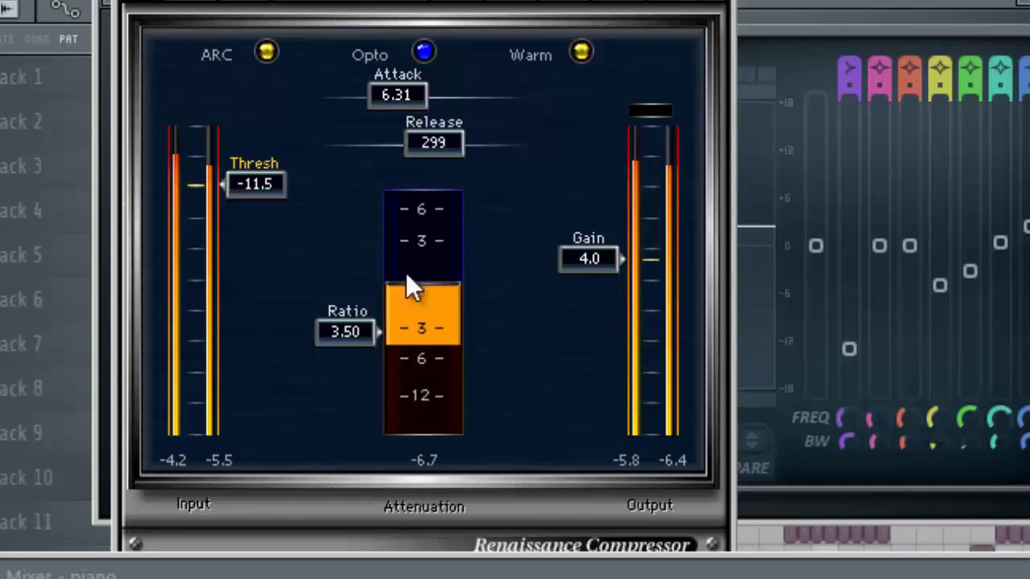
left_click_drag(232, 185, 240, 172)
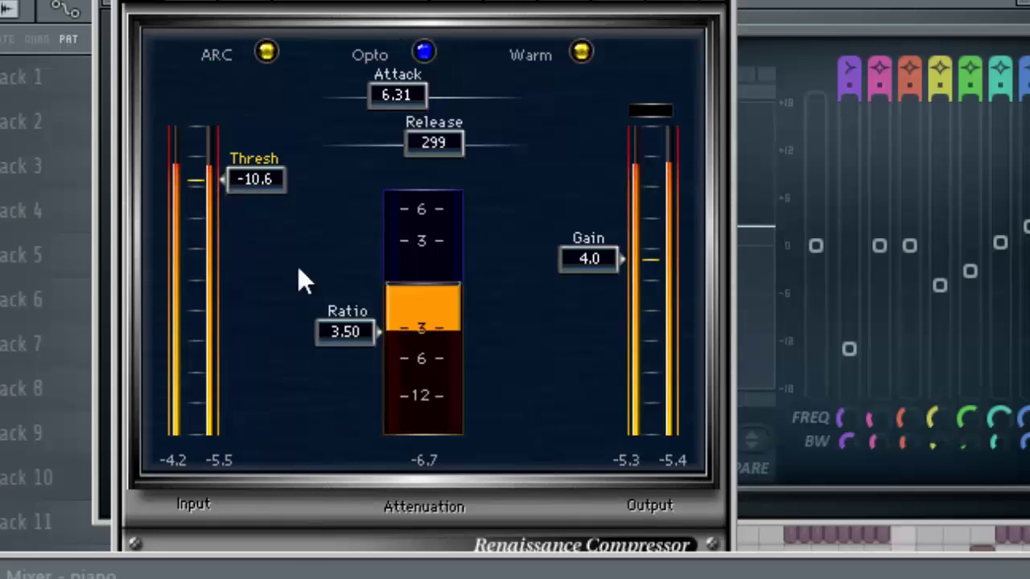
left_click_drag(241, 174, 239, 182)
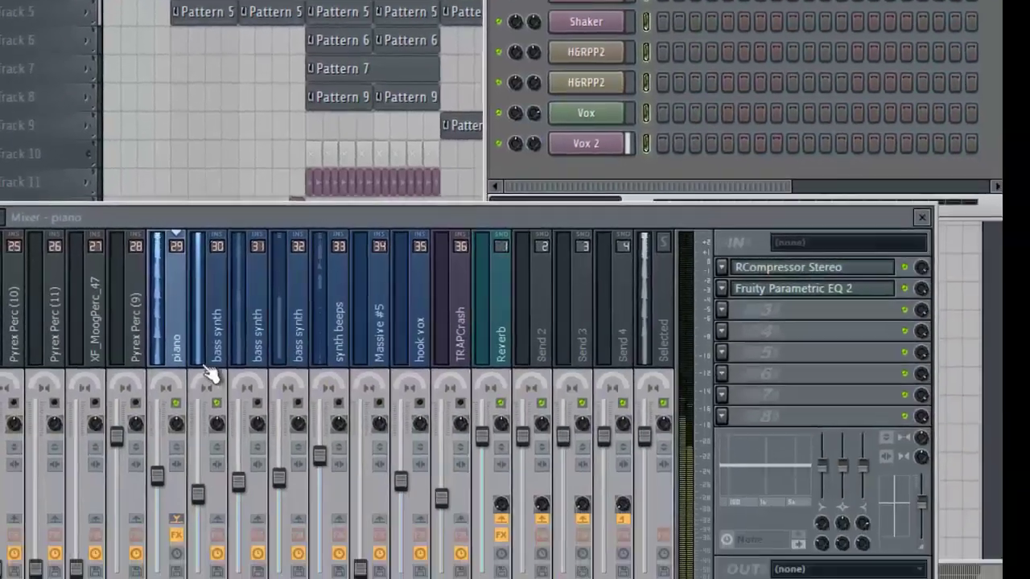
Select bass synth mixer insert 30 to show its TRackS3 Classic Comp
left_click(201, 381)
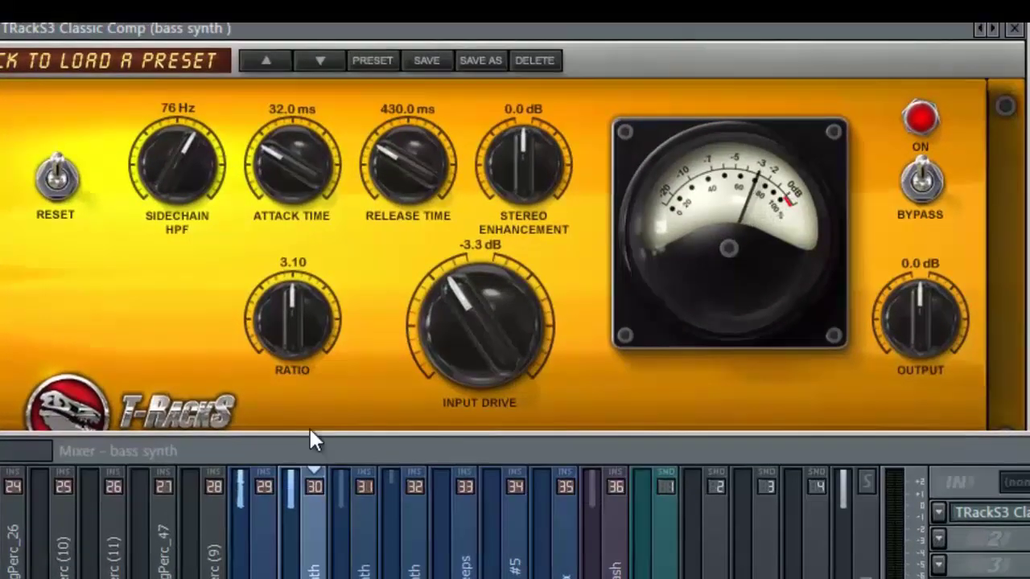
Enlarge the Classic Comp window and raise its Input Drive to -2.2 dB
left_click_drag(305, 439, 285, 536)
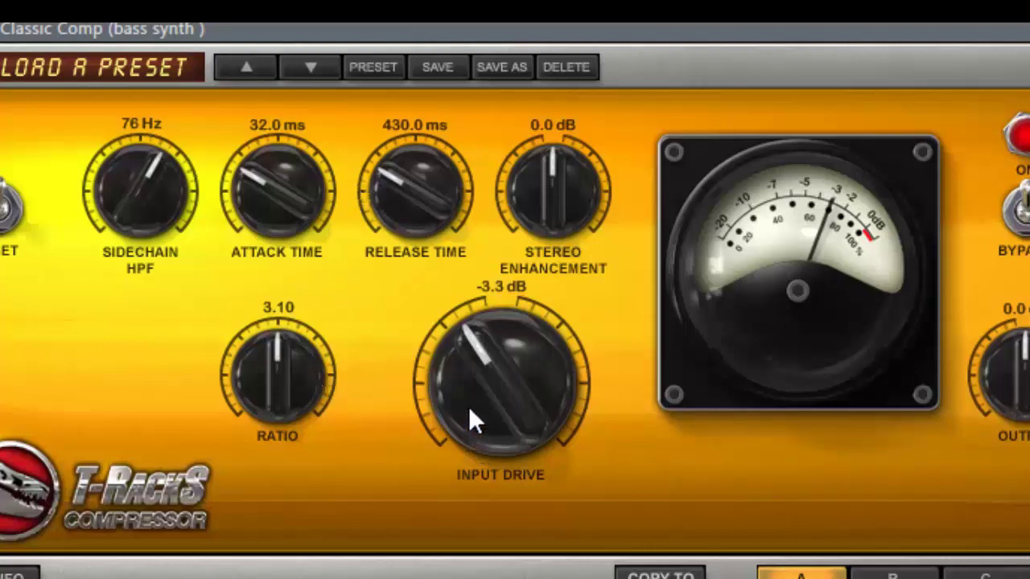
left_click_drag(468, 407, 469, 393)
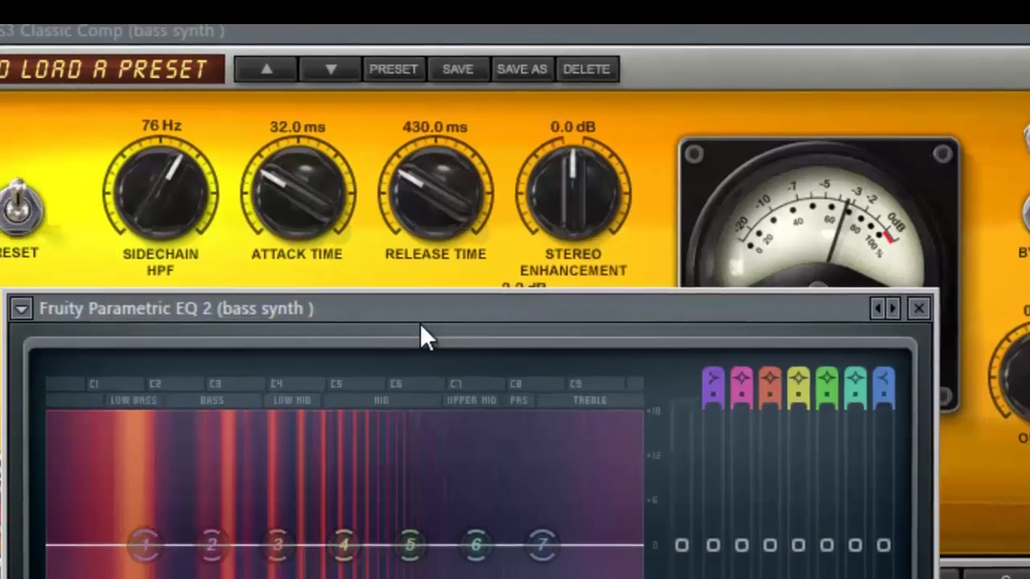
Open the bass synth's Parametric EQ 2, cut below about 37Hz, and dip band 3 at 274Hz
left_click_drag(421, 326, 459, 112)
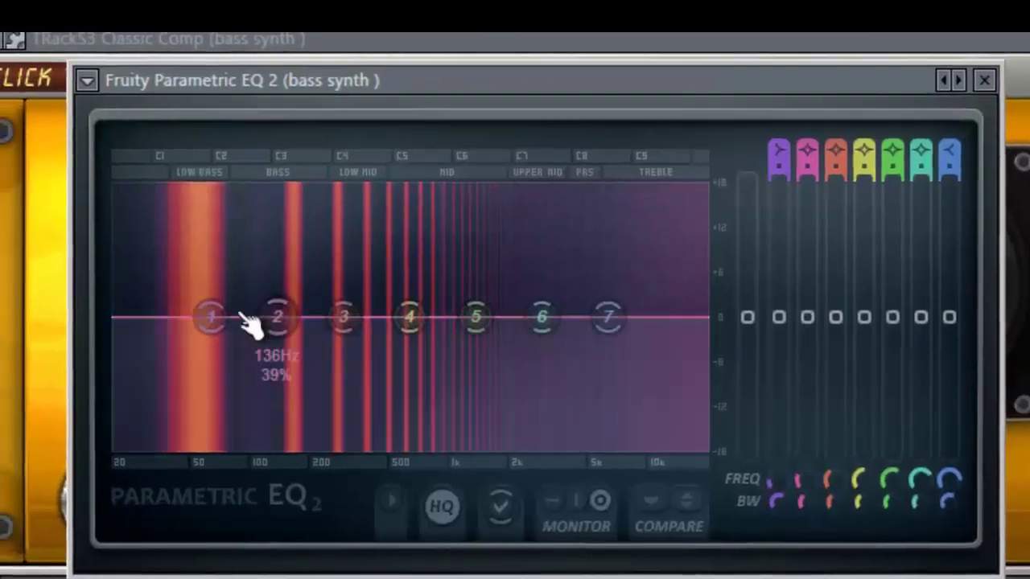
left_click_drag(211, 317, 211, 545)
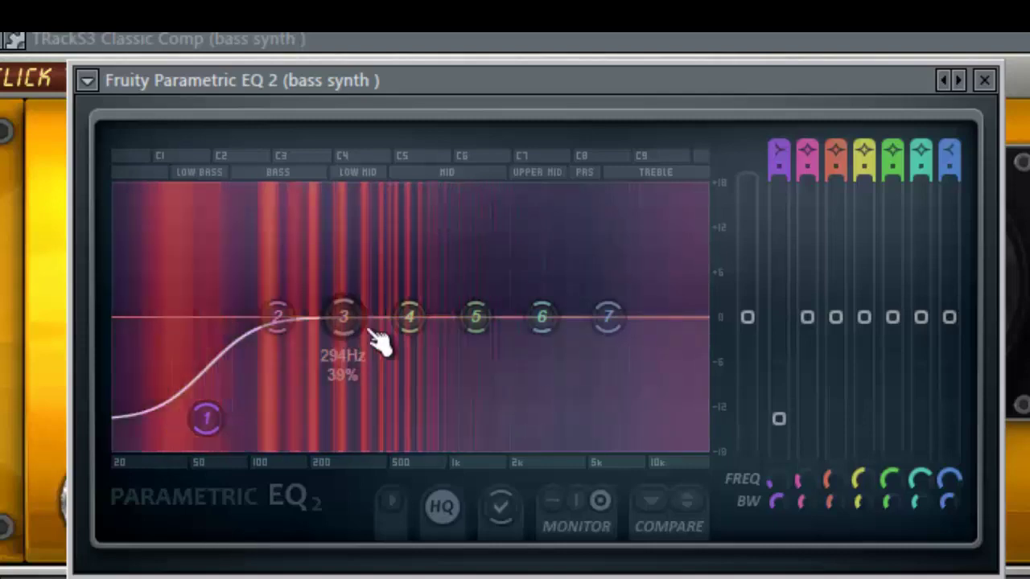
left_click_drag(352, 330, 345, 93)
left_click_drag(835, 506, 835, 531)
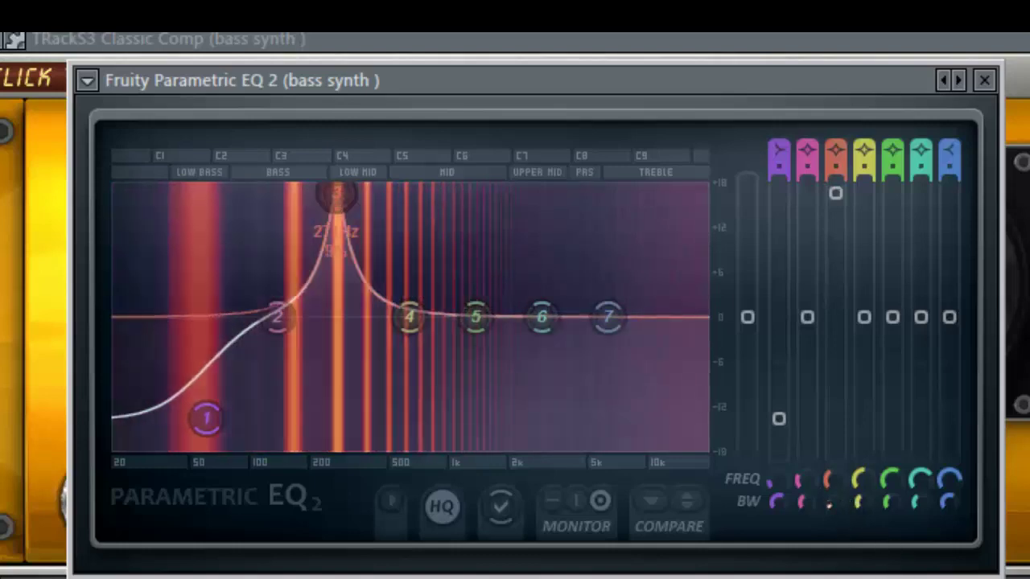
left_click_drag(833, 489, 821, 467)
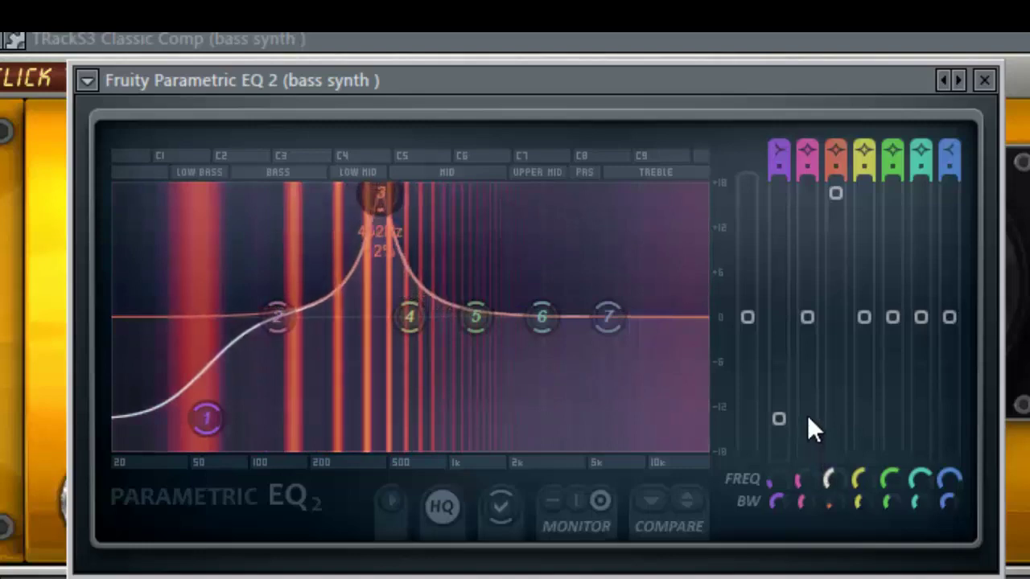
left_click_drag(807, 417, 806, 453)
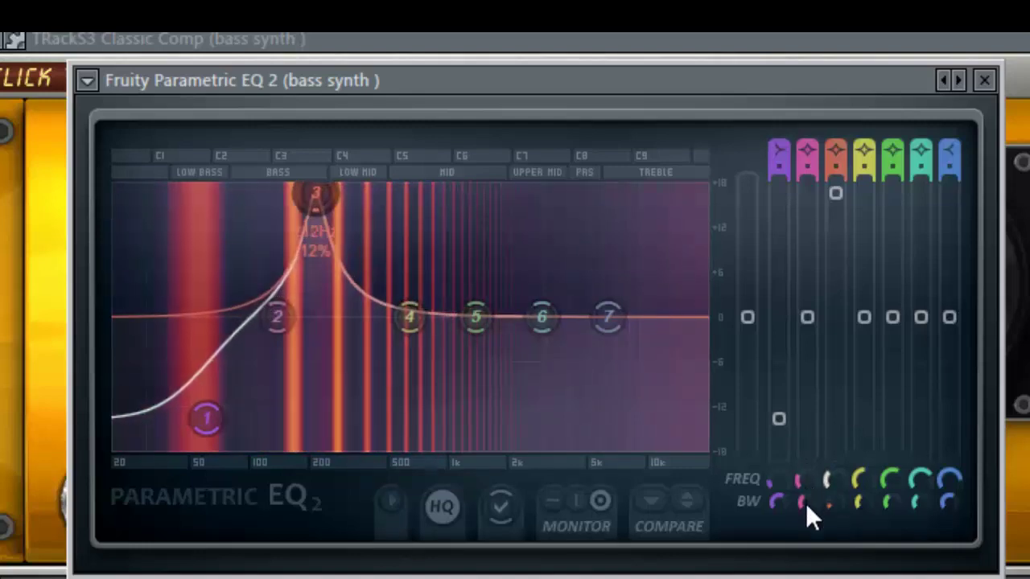
left_click_drag(807, 527, 814, 477)
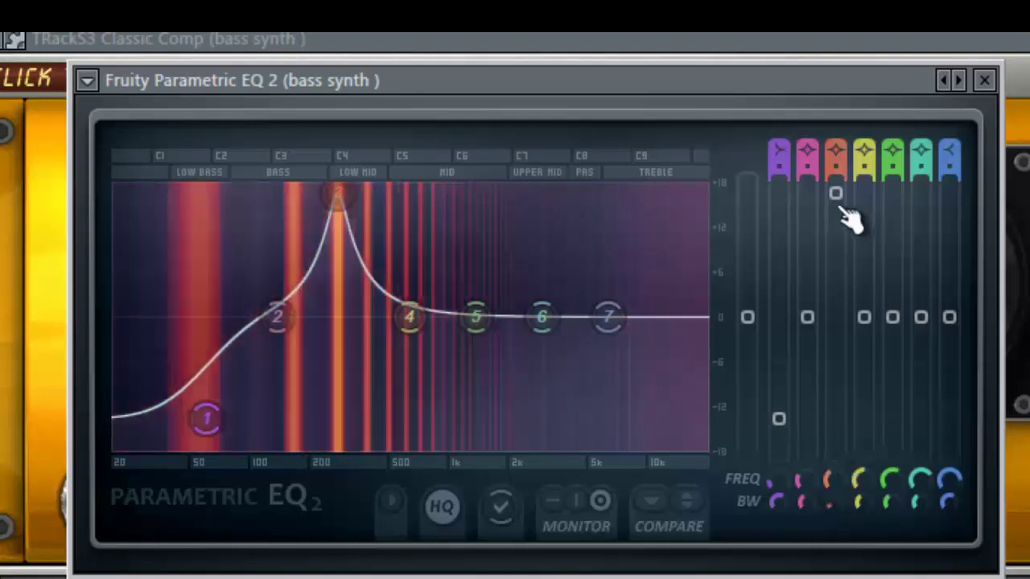
left_click_drag(839, 207, 839, 556)
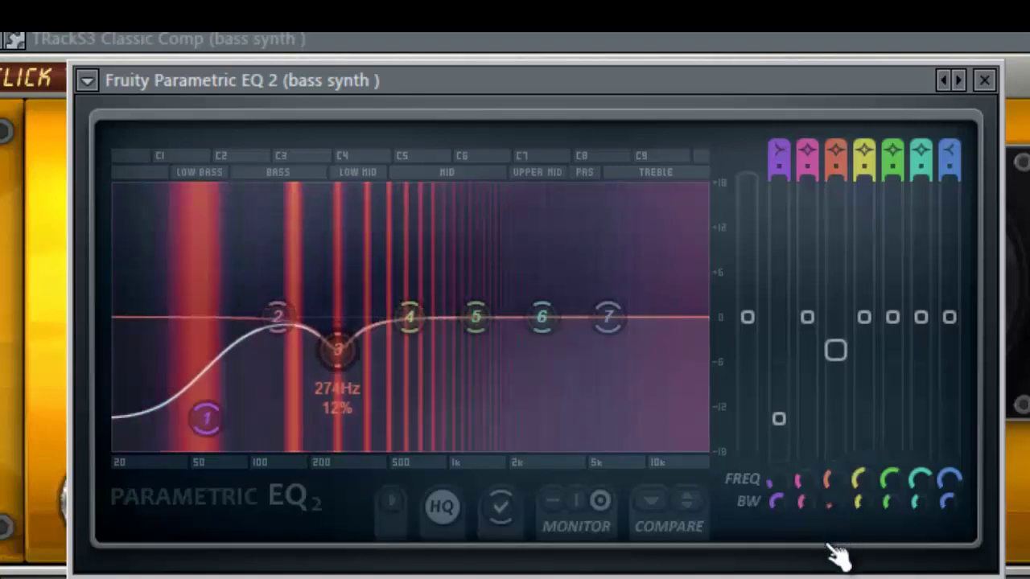
Give band 2 a big, narrow boost around 100Hz
left_click_drag(808, 316, 805, 184)
left_click_drag(810, 496, 809, 547)
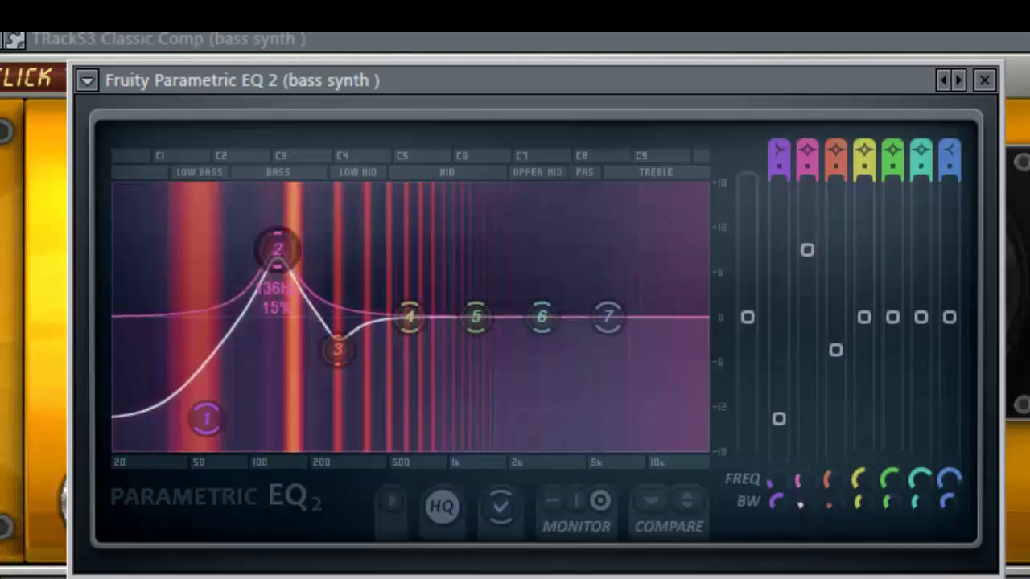
left_click_drag(809, 481, 777, 374)
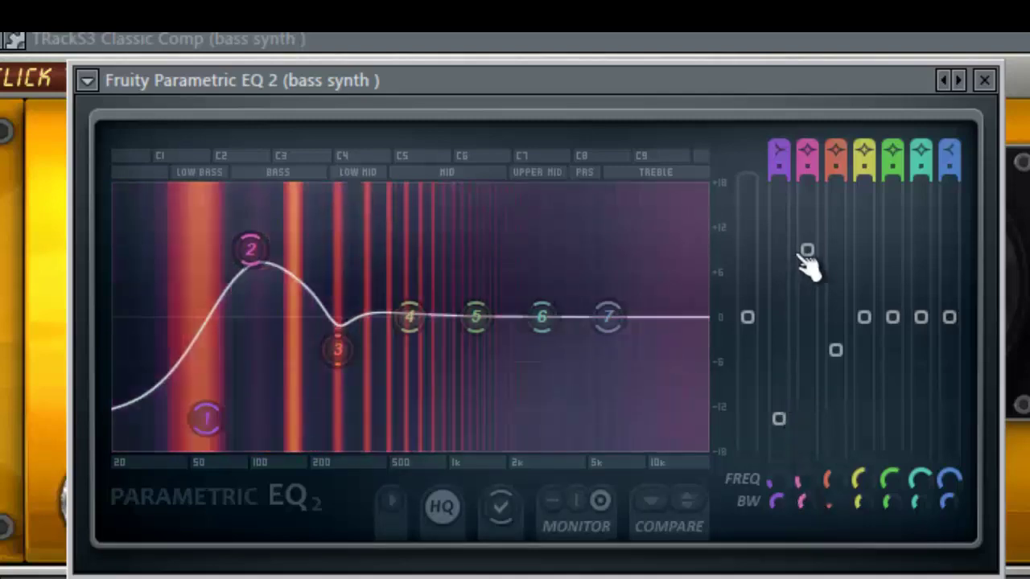
left_click_drag(807, 250, 811, 322)
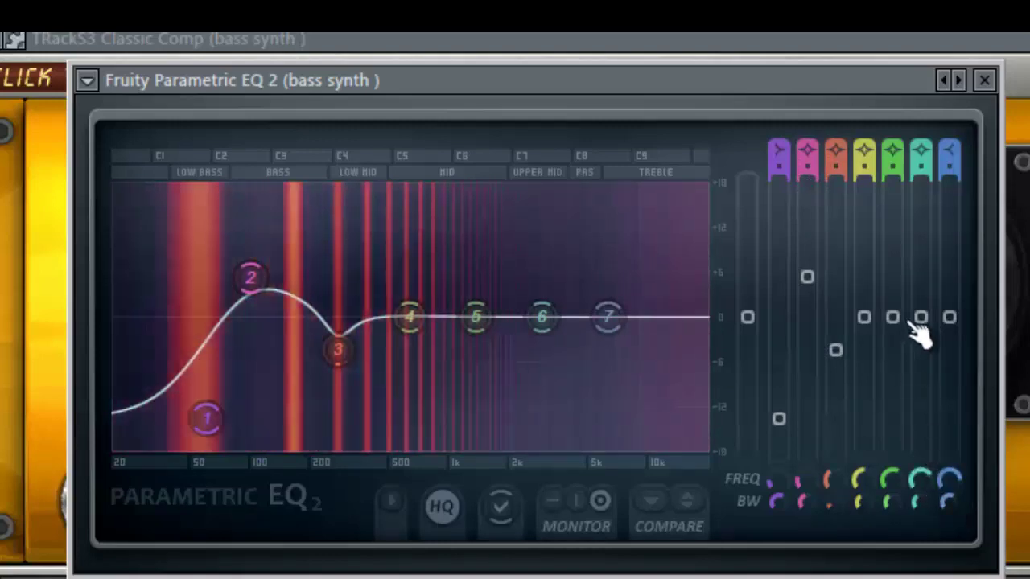
Make band 5 a narrow dip at 1363Hz and cut the top end with band 7
left_click_drag(893, 317, 893, 231)
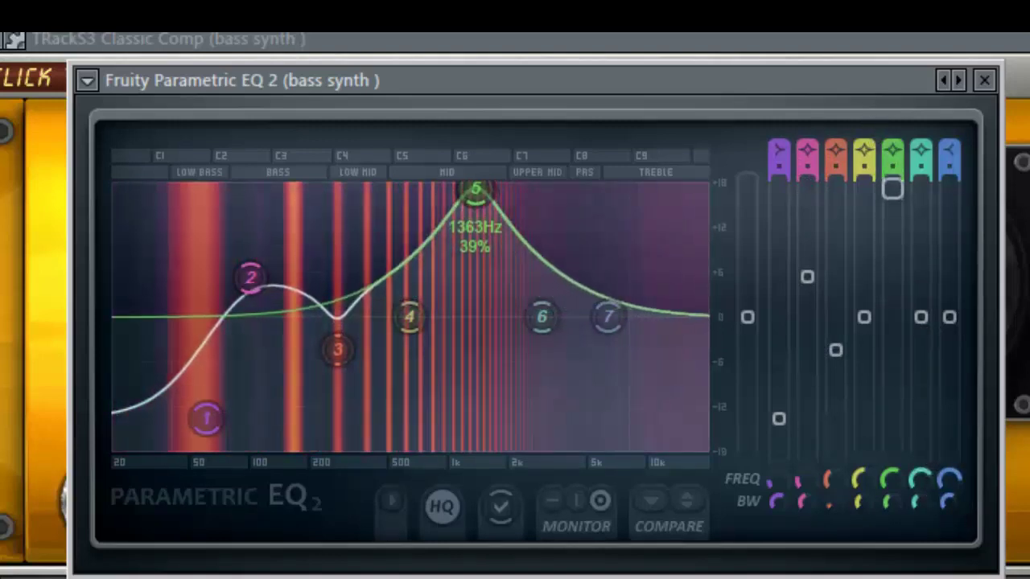
left_click_drag(886, 504, 887, 563)
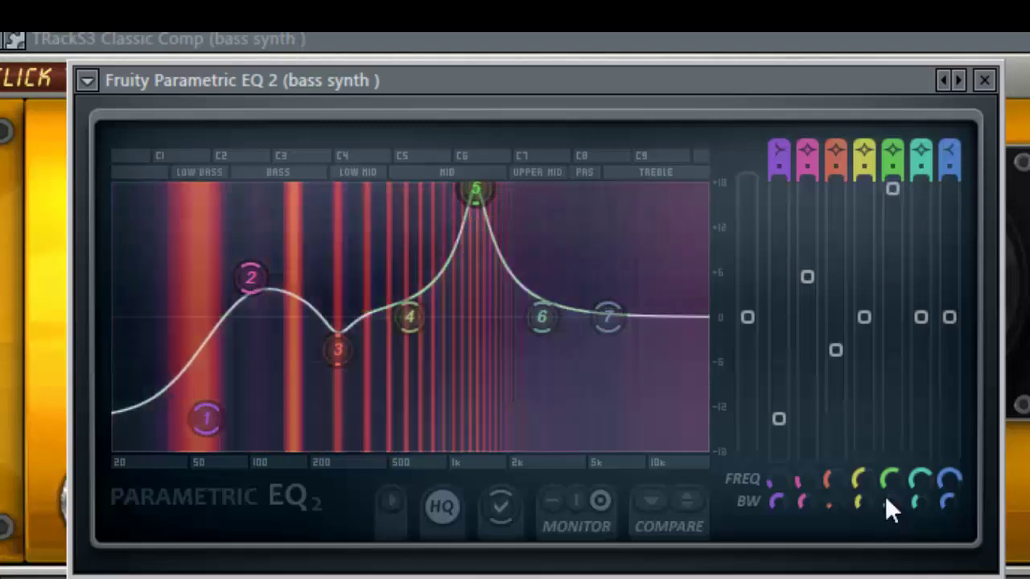
left_click_drag(886, 216, 895, 571)
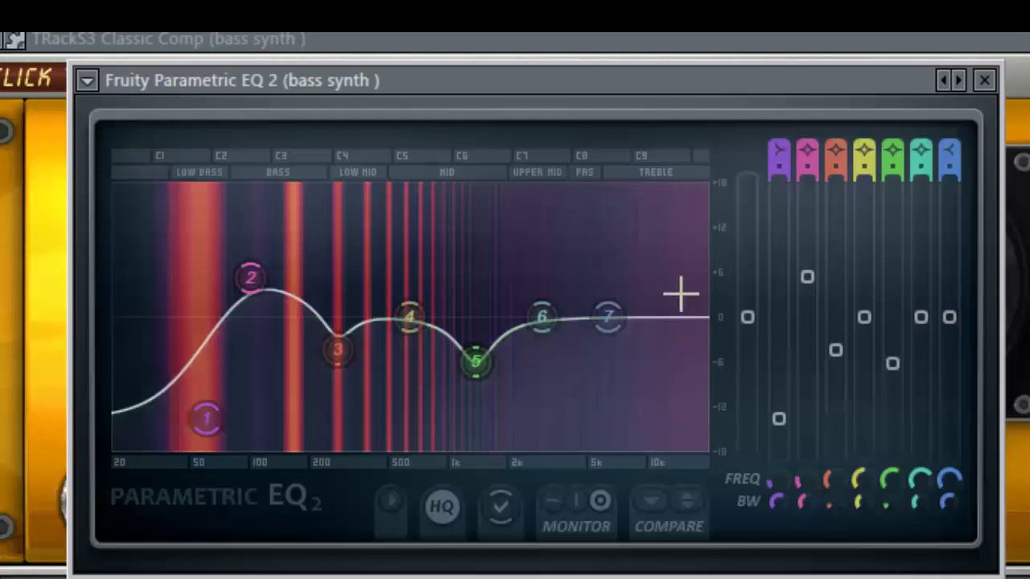
left_click_drag(648, 341, 601, 532)
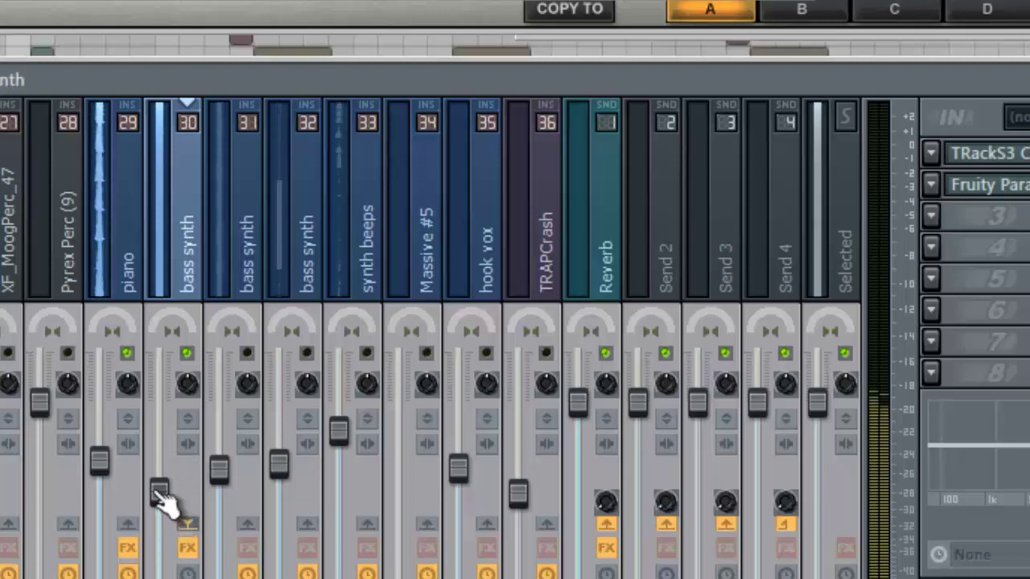
Select insert 31, raise its volume, and reset its knob to default
left_click(222, 270)
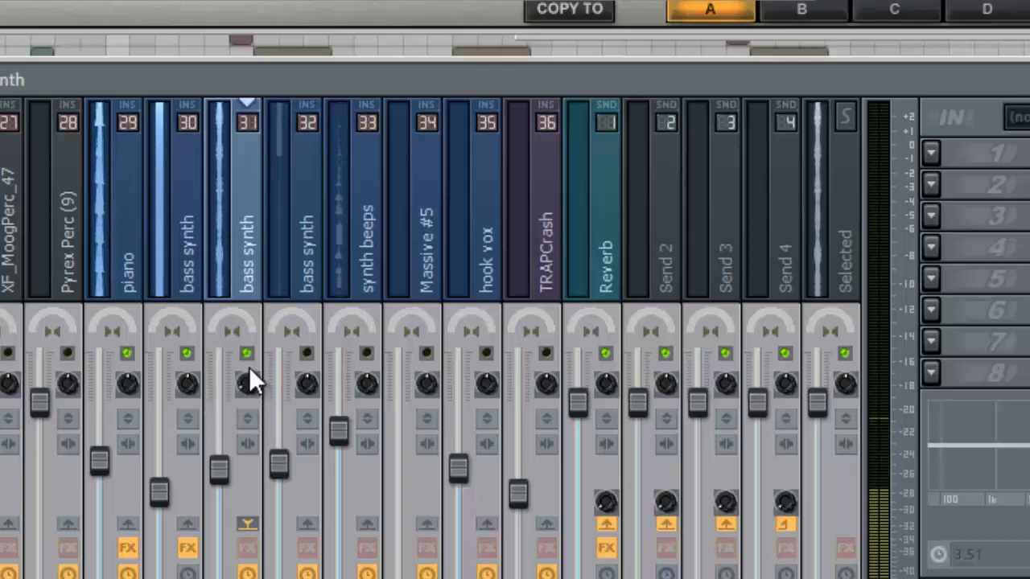
mouse_move(222, 470)
left_mouse_down()
mouse_move(230, 317)
mouse_move(233, 455)
left_mouse_up()
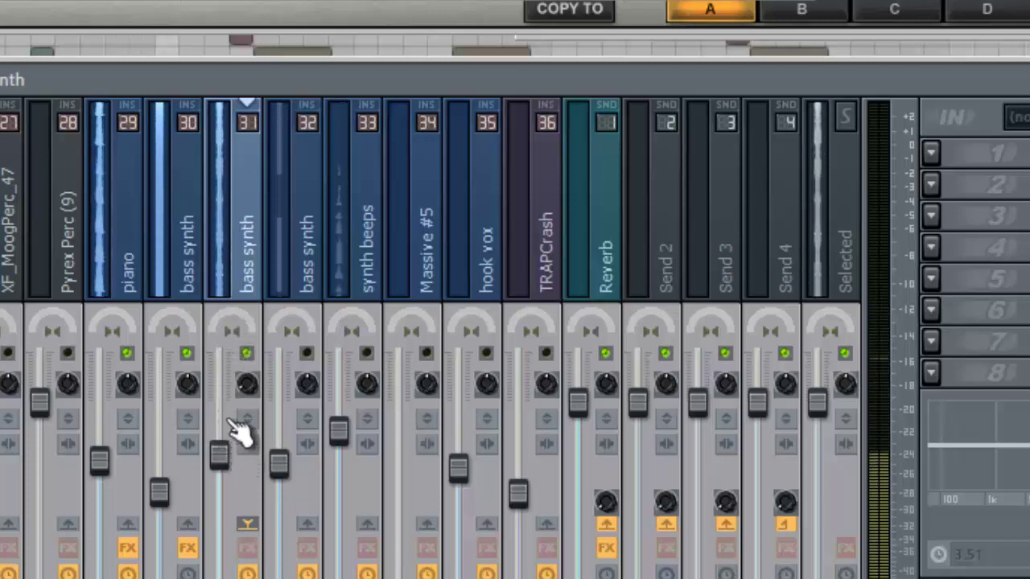
right_click(251, 382)
left_click(331, 202)
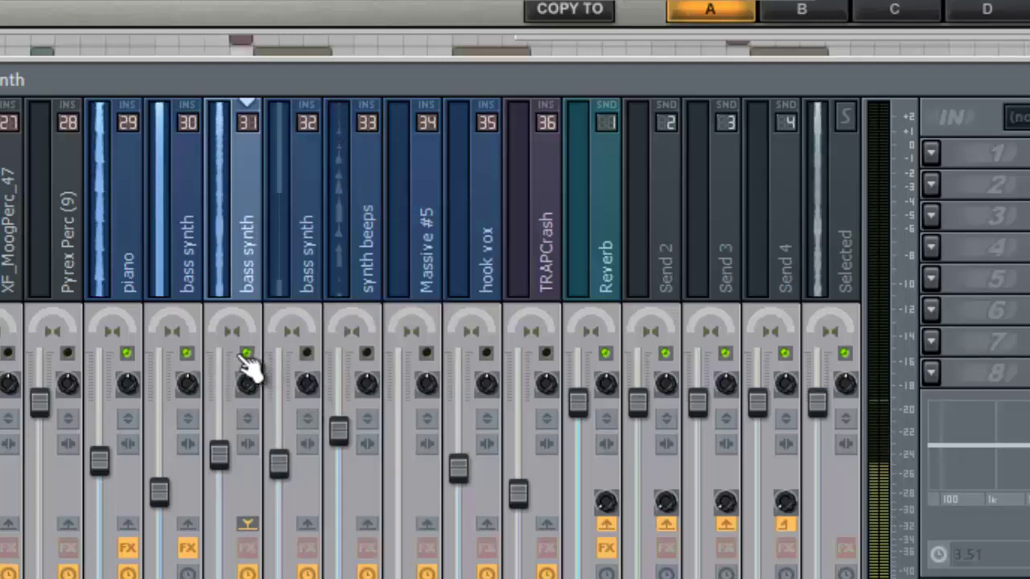
Switch back and forth between bass synth inserts 30 and 31, ending on 31
left_click(201, 273)
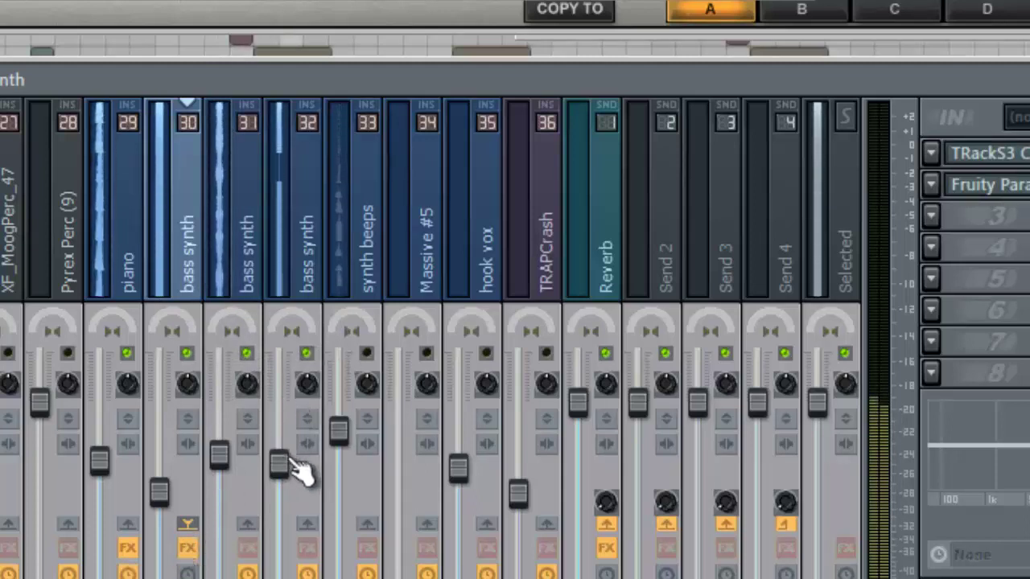
left_click(258, 265)
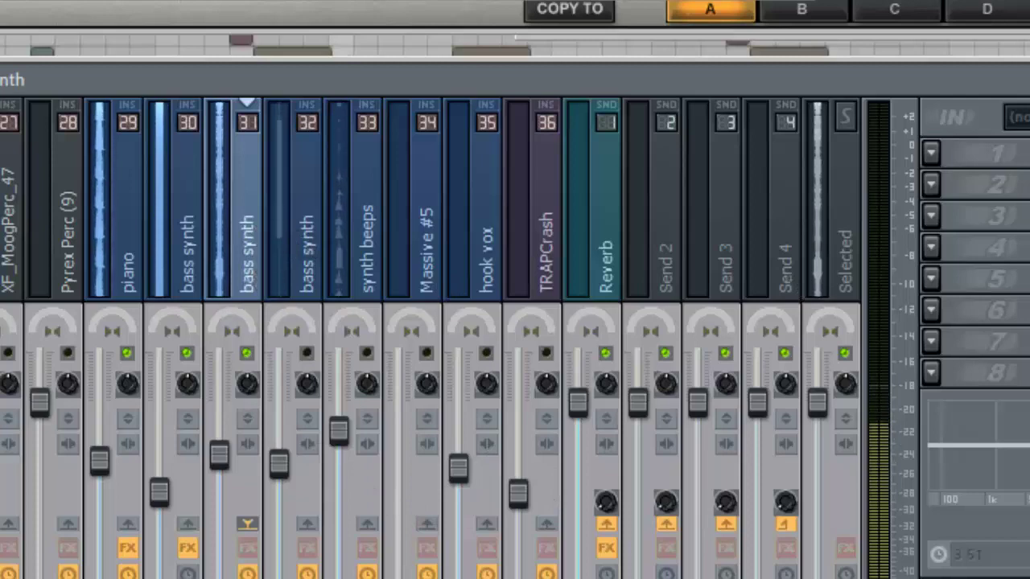
left_click(186, 242)
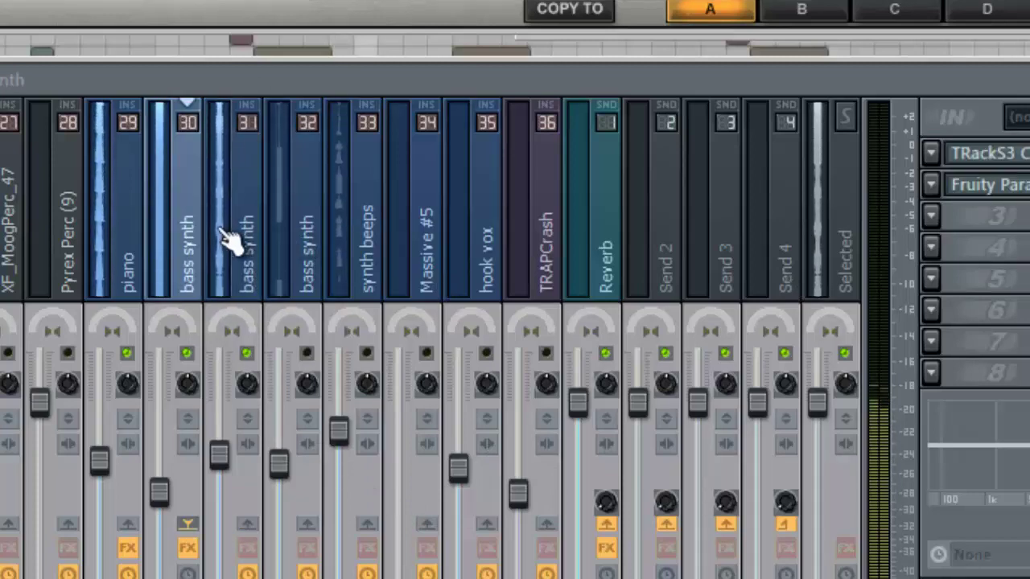
left_click(256, 259)
Add Parametric EQ 2 with a band 1 low cut to insert 31, and lower insert 30's low cut to 37 Hz
left_click_drag(384, 322, 246, 242)
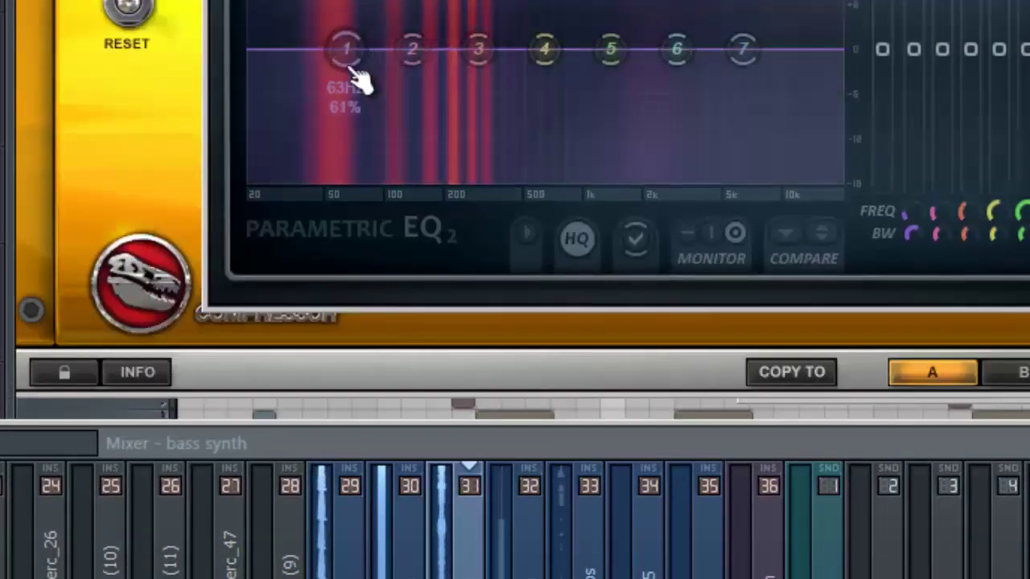
left_click_drag(352, 73, 348, 259)
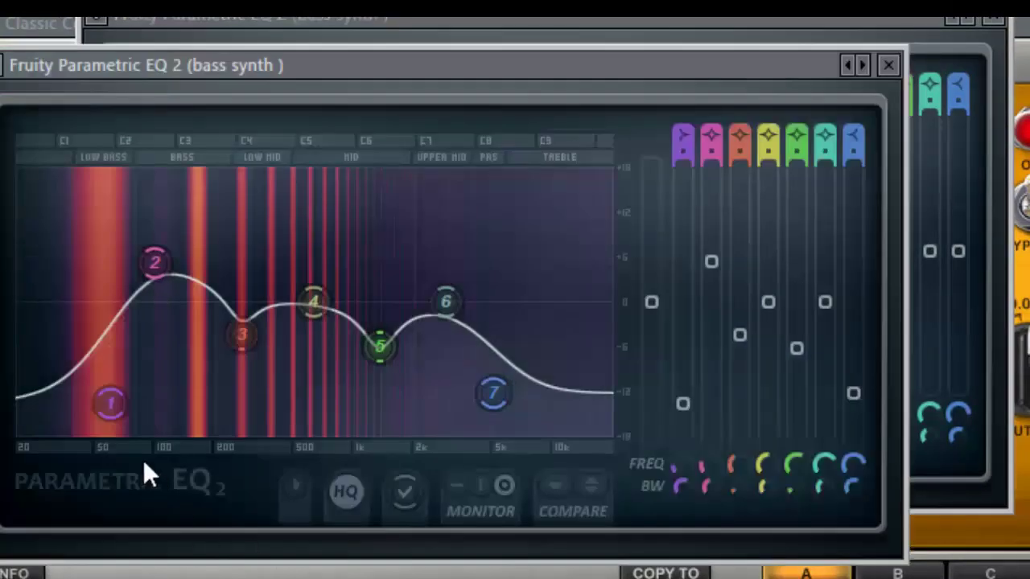
left_click_drag(110, 409, 76, 456)
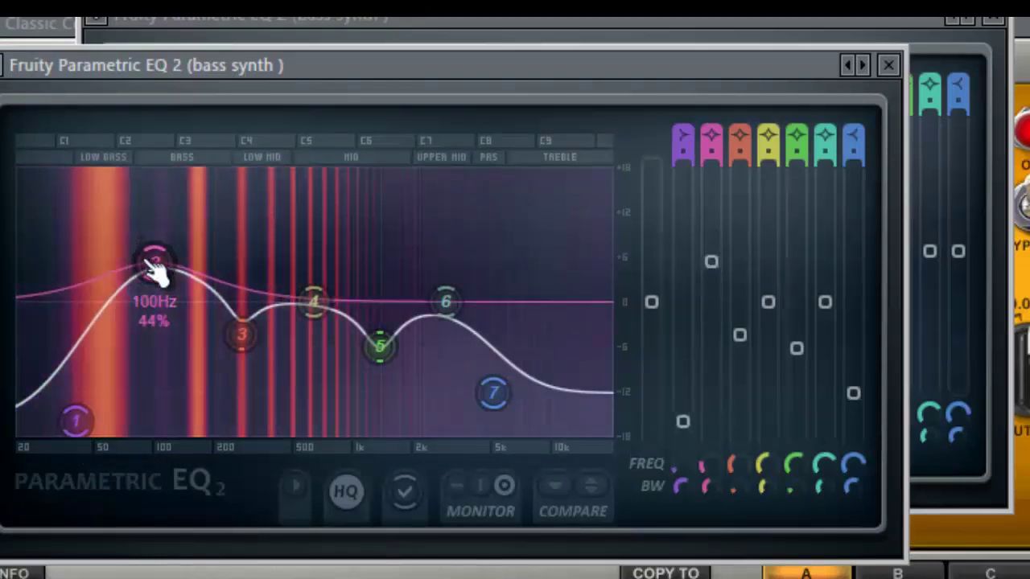
left_click(888, 65)
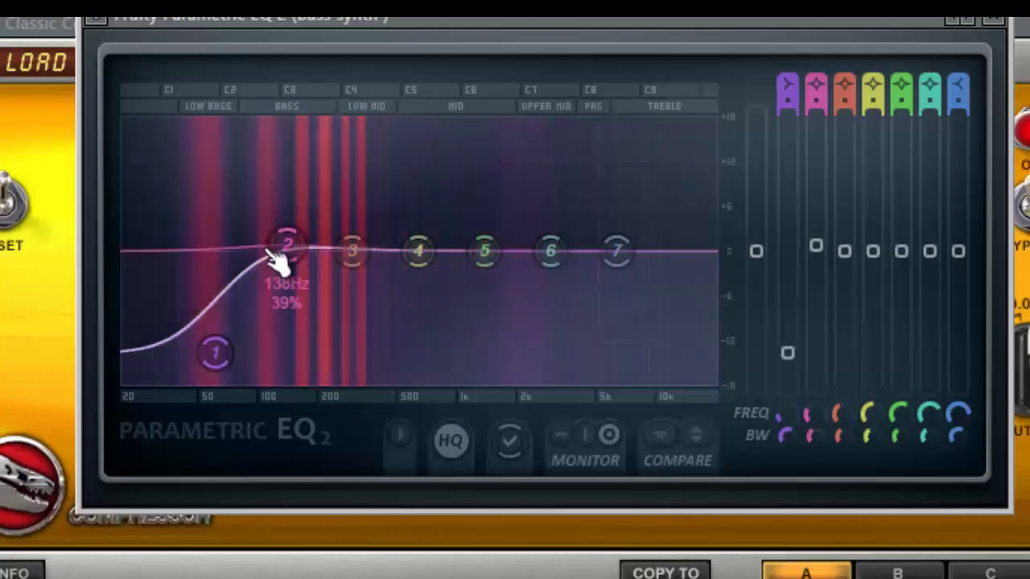
Boost band 2 around 79 Hz and carve a narrow band 3 cut near 193 Hz
left_click_drag(276, 257, 237, 122)
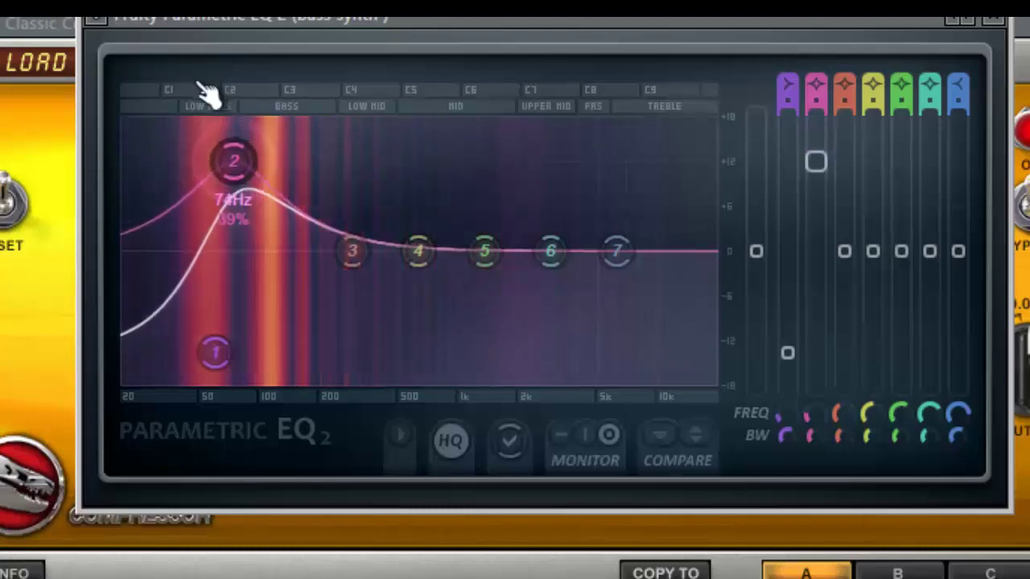
left_click_drag(201, 87, 200, 137)
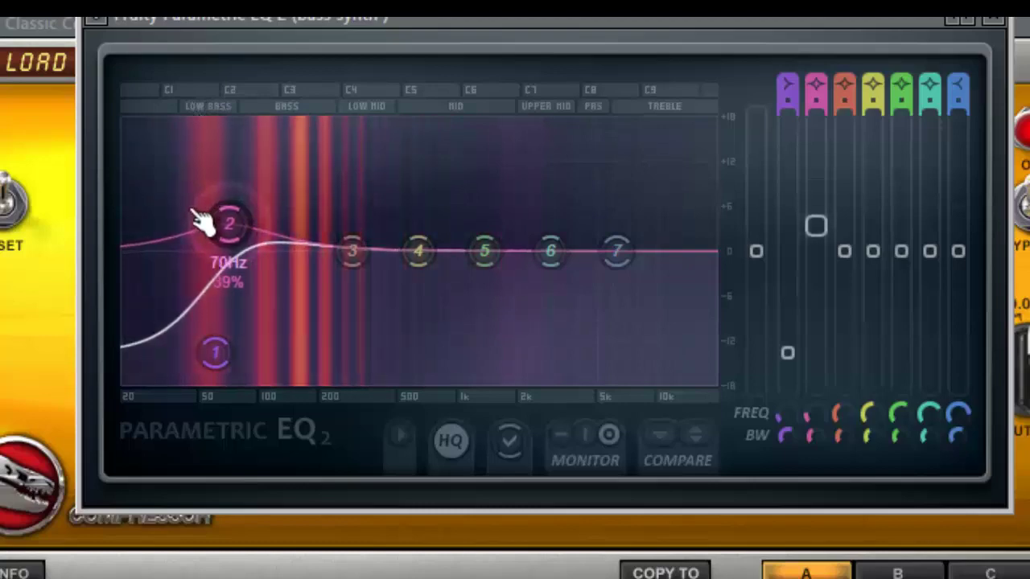
left_click_drag(199, 221, 193, 207)
left_click_drag(354, 254, 340, 133)
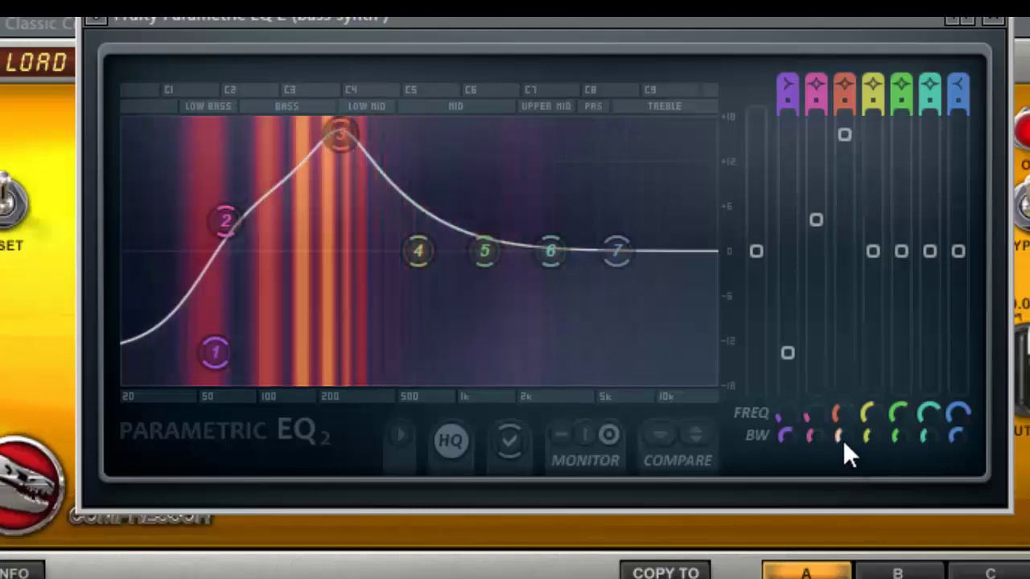
left_click_drag(842, 439, 843, 537)
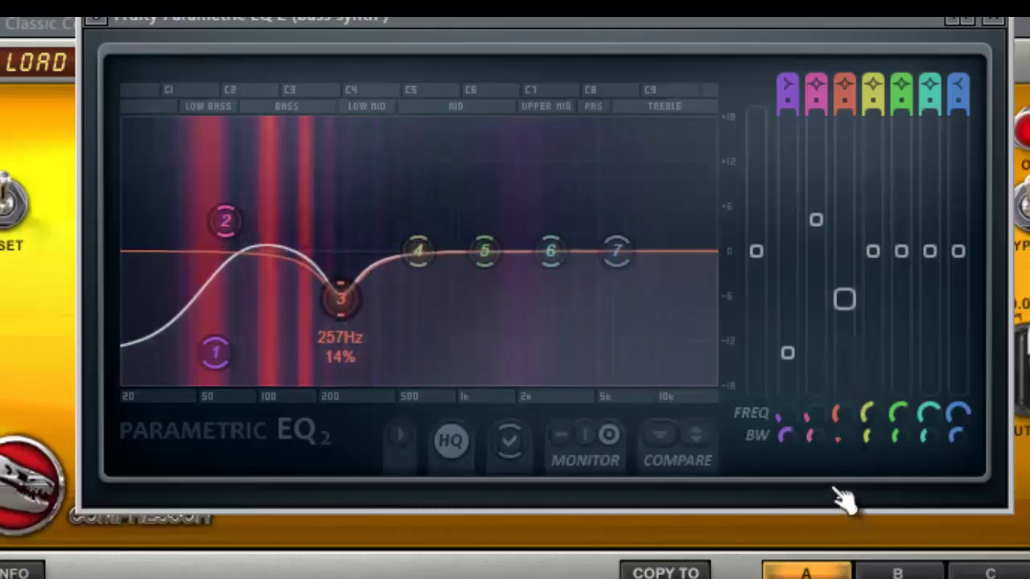
left_click_drag(841, 411, 844, 451)
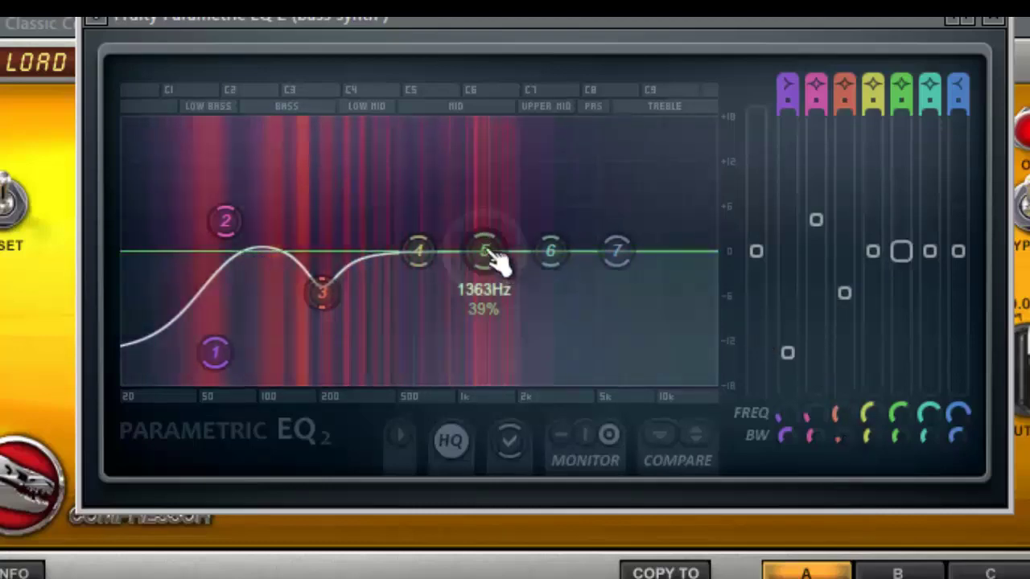
Carve a narrow band 5 cut around 1257 Hz on the bass synth EQ
left_click_drag(484, 251, 484, 120)
left_click_drag(913, 417, 915, 561)
mouse_move(907, 409)
left_mouse_down()
mouse_move(902, 395)
mouse_move(897, 423)
left_mouse_up()
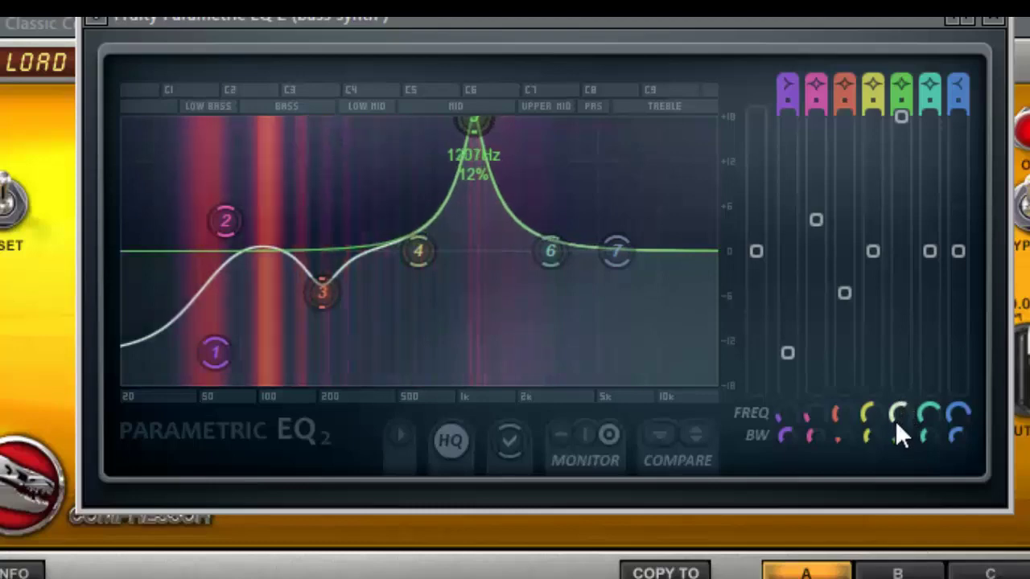
left_click_drag(903, 125, 926, 556)
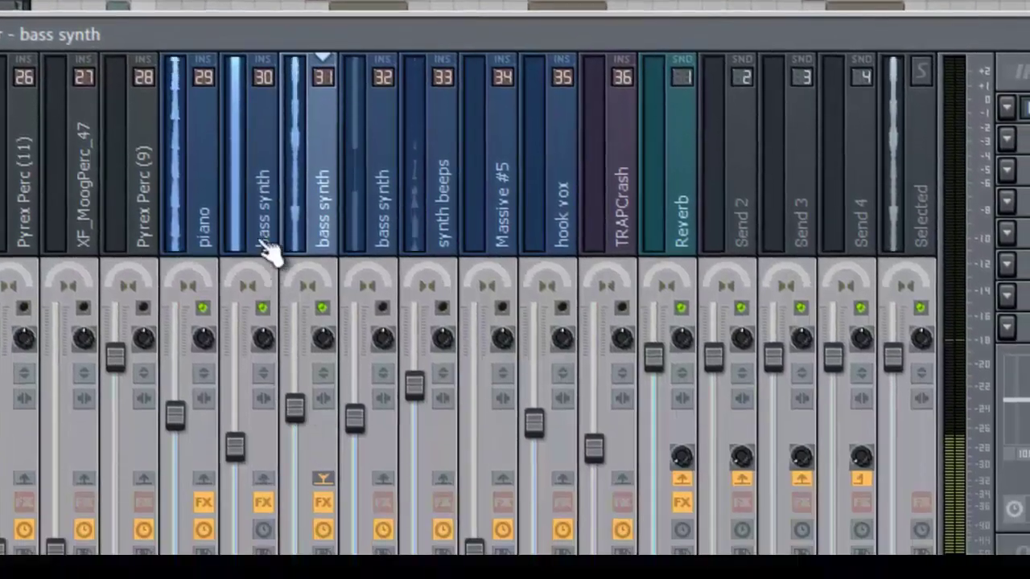
Unmute the third bass synth layer on insert 32 and drop Fruity Parametric EQ 2 onto it
left_click(273, 564)
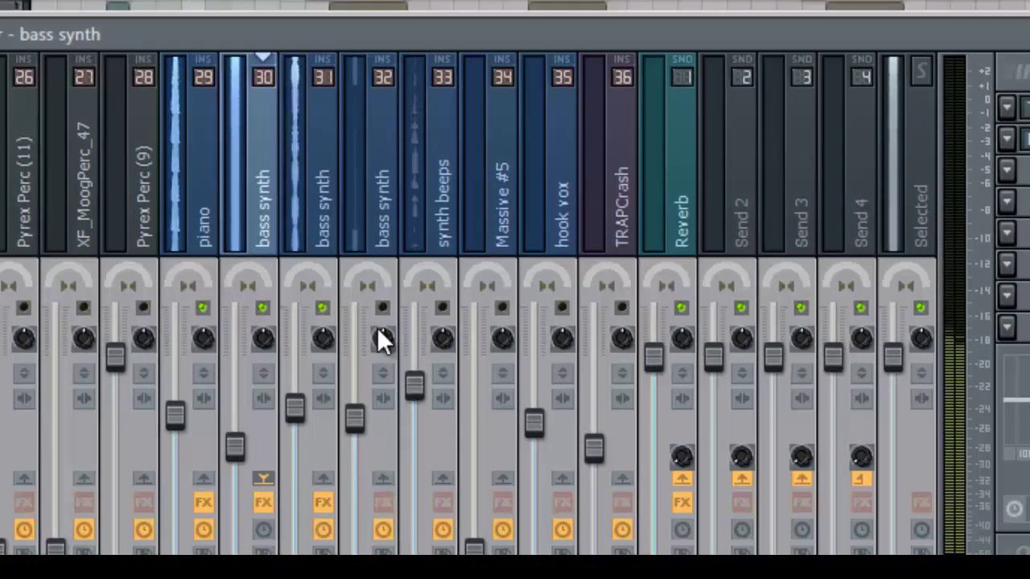
left_click(390, 231)
left_click(384, 308)
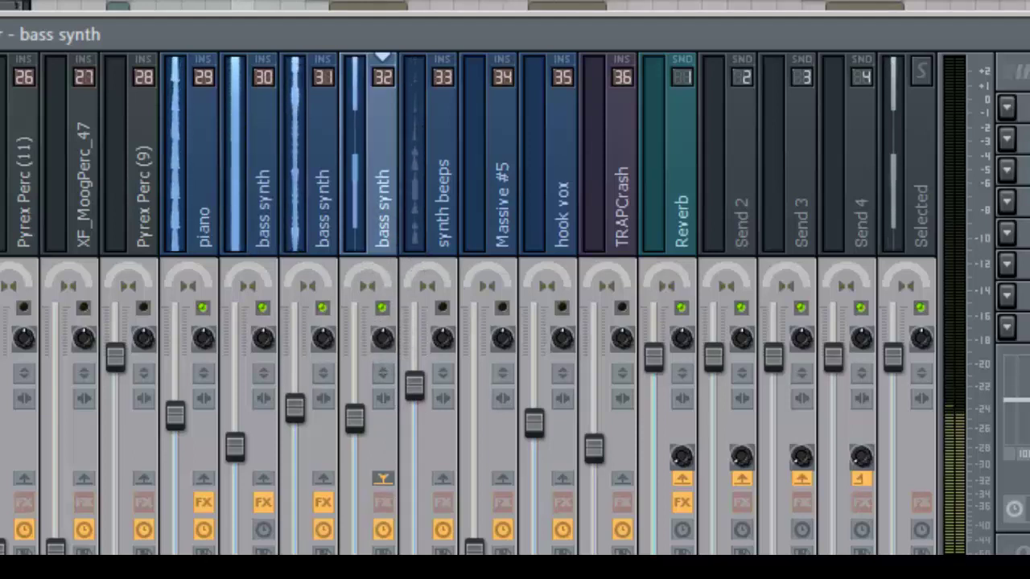
left_click(249, 161)
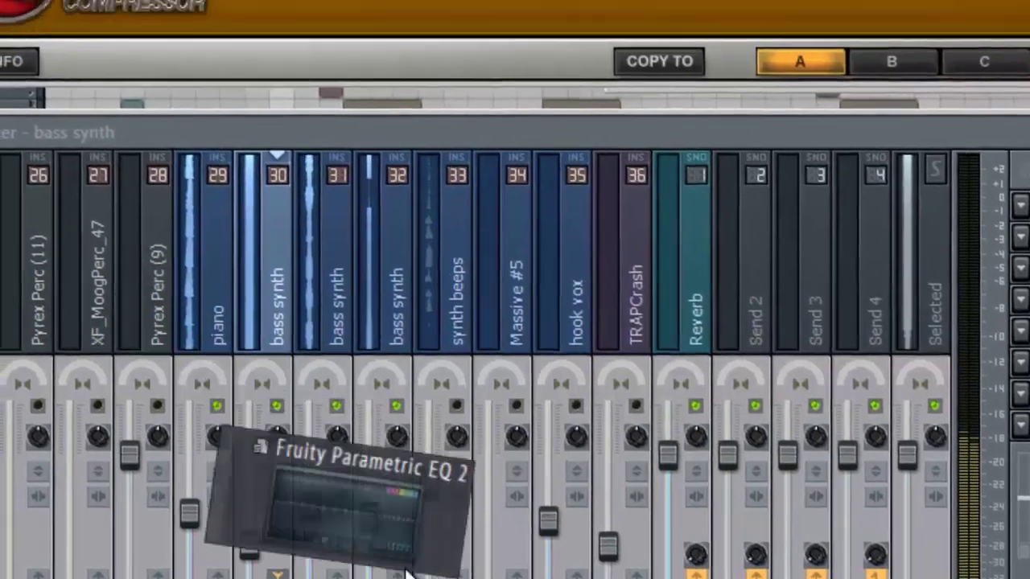
left_click_drag(265, 255, 371, 175)
left_click_drag(408, 420, 420, 426)
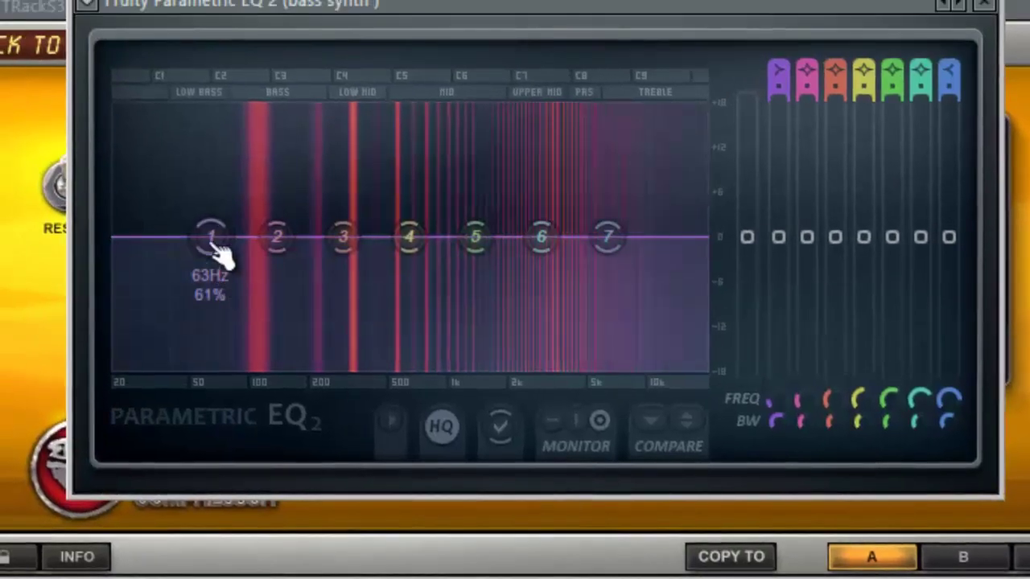
Make band 1 a low shelf cut at about 184 Hz and roll off the highs with band 7
left_click_drag(205, 184, 297, 376)
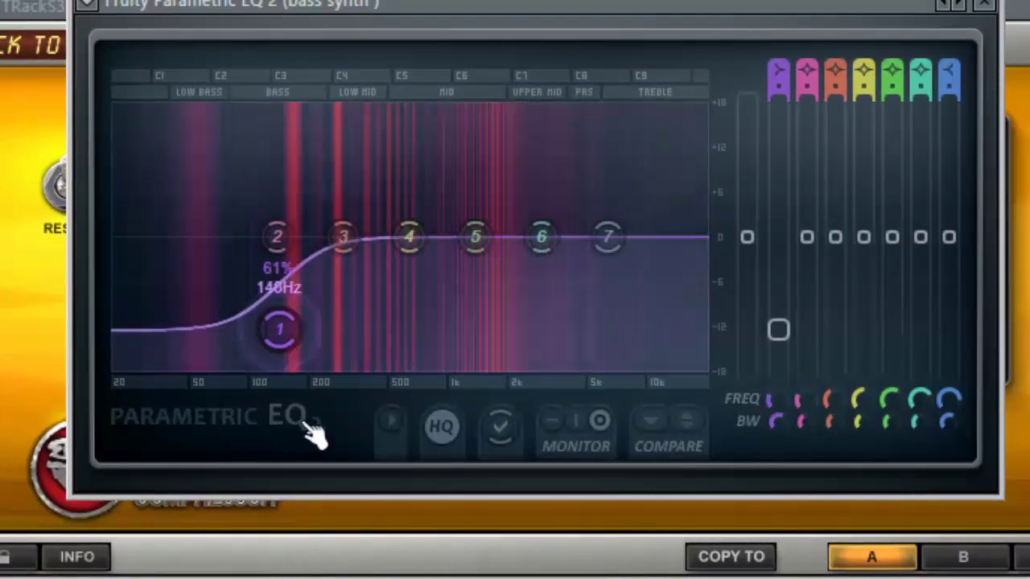
left_click_drag(311, 432, 370, 435)
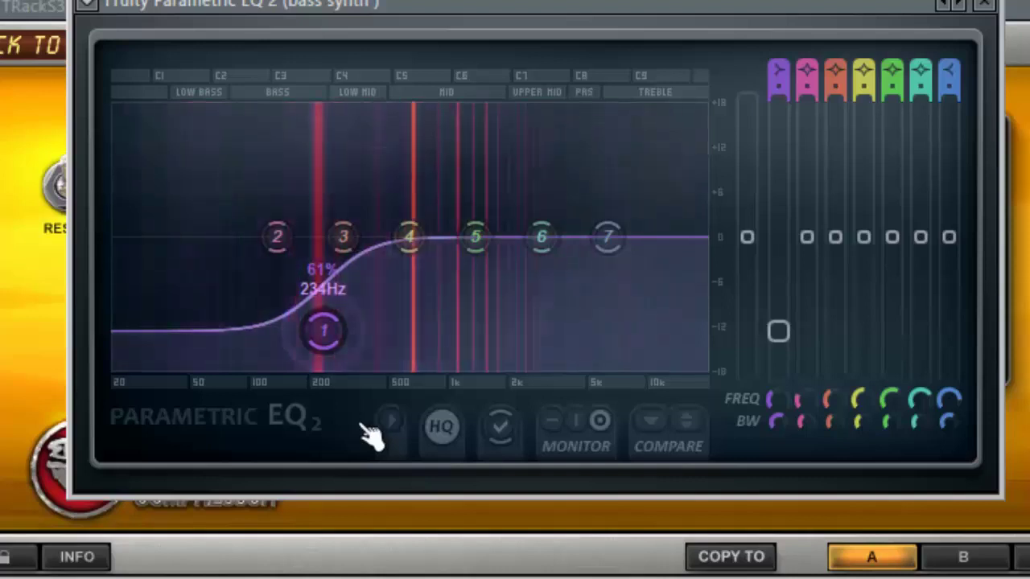
left_click_drag(612, 235, 602, 302)
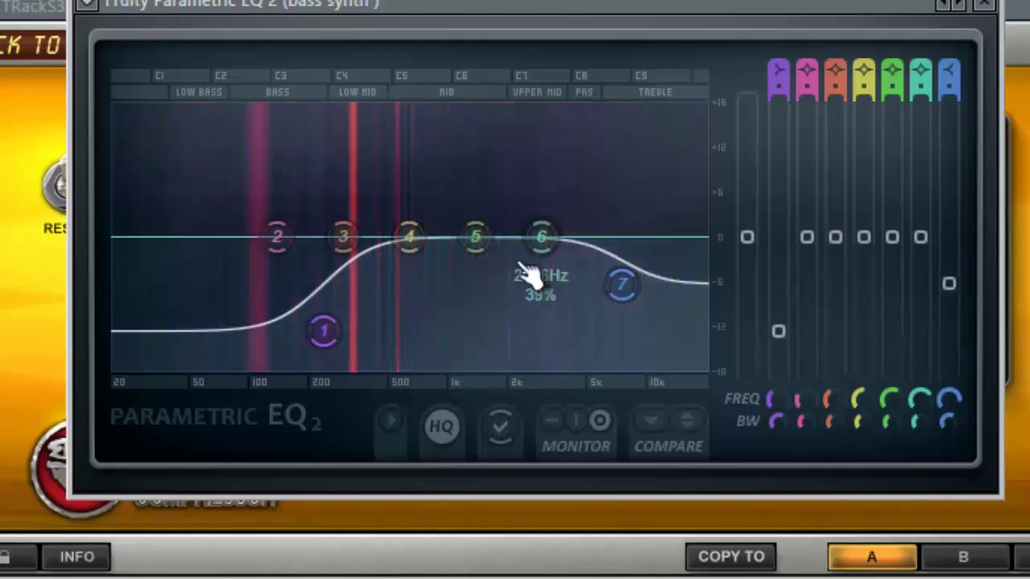
Turn band 5 into a narrow 16% bandwidth cut at about 1478 Hz
left_click_drag(475, 236, 486, 109)
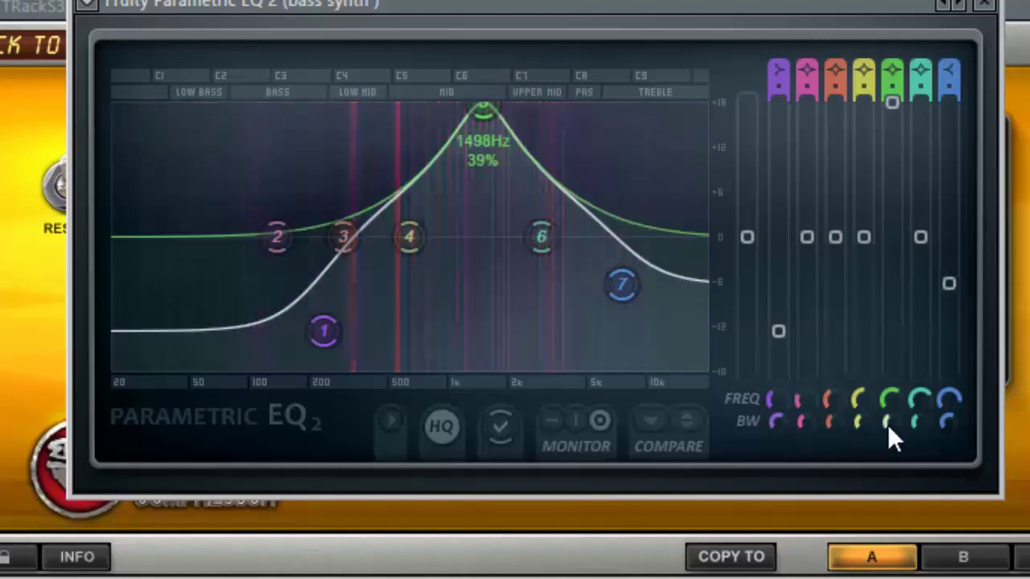
left_click_drag(887, 438, 899, 507)
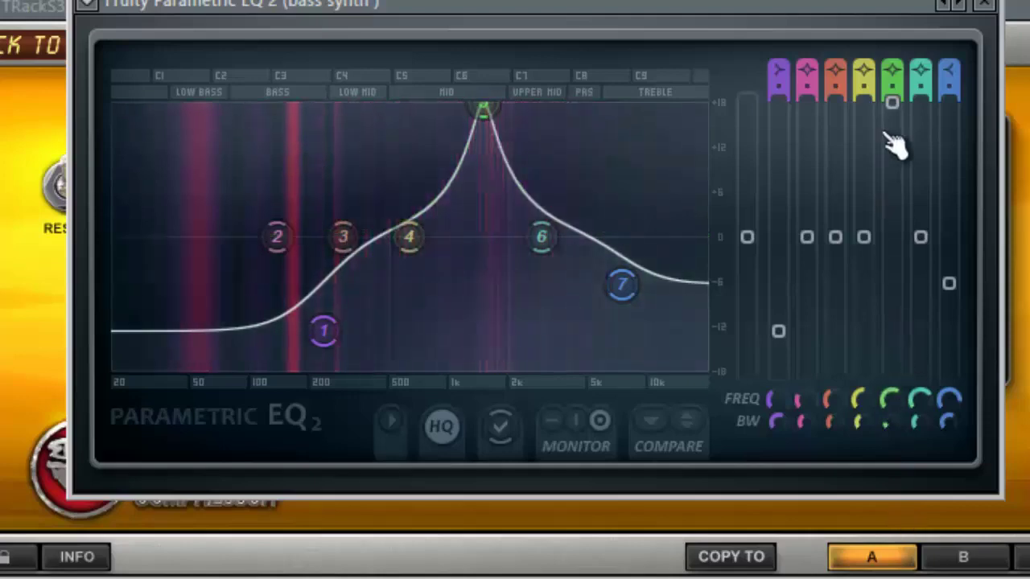
left_click_drag(888, 407, 889, 400)
left_click_drag(894, 117, 905, 519)
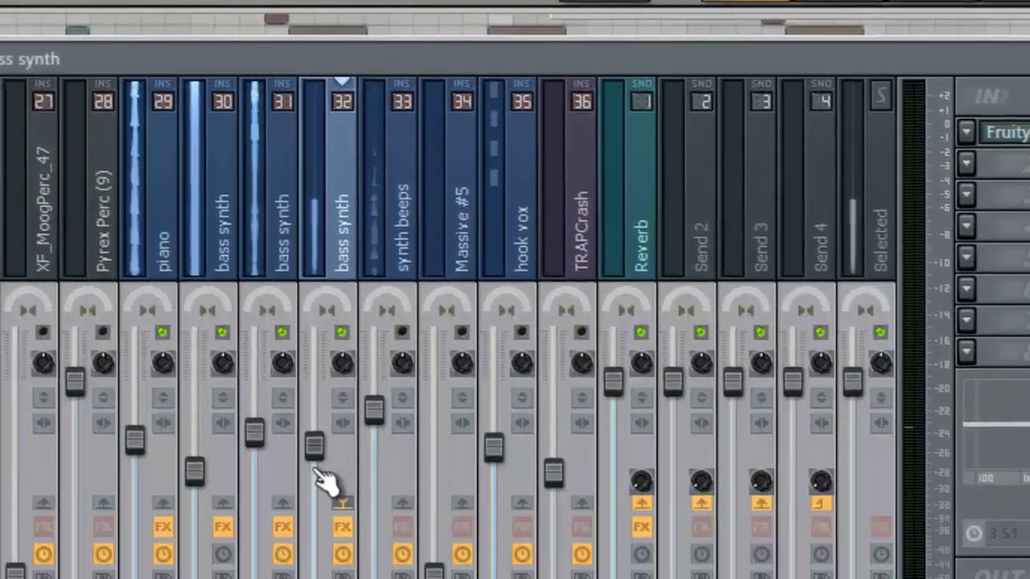
Lower insert 32's volume fader and bring up Send 2's options to browse mixer presets
left_click_drag(332, 509, 337, 531)
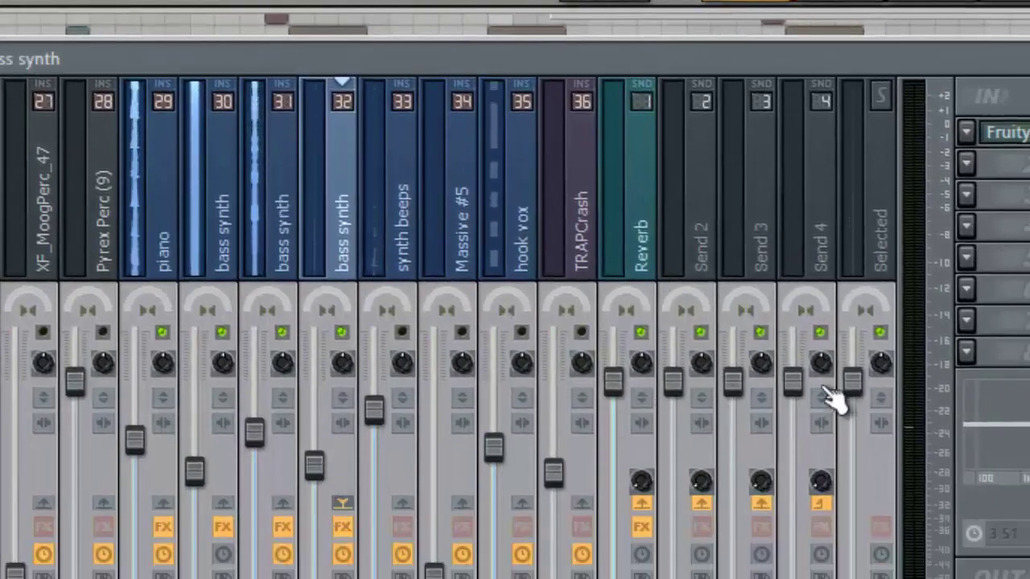
right_click(705, 237)
key("Escape")
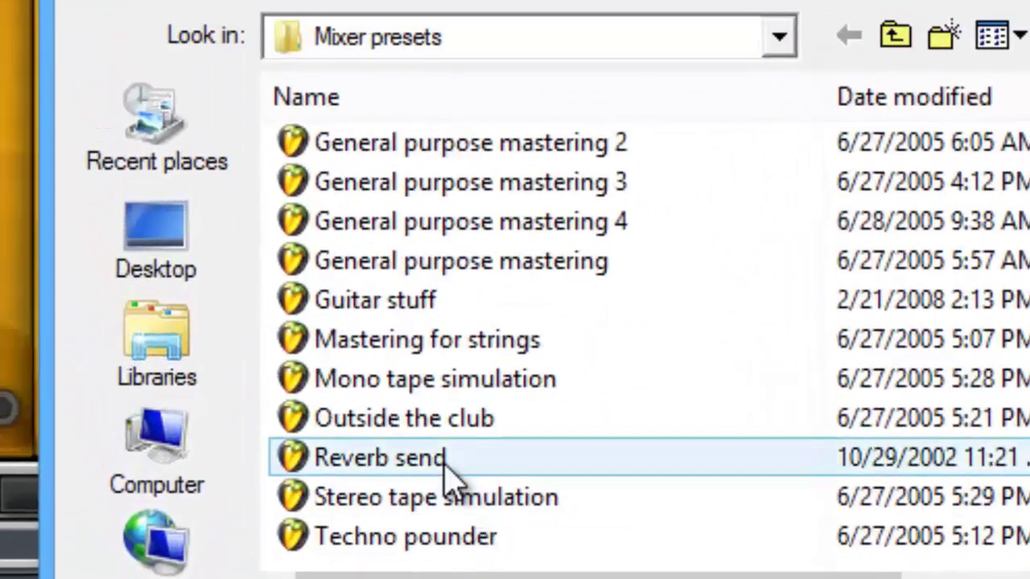
Load the Reverb send preset onto Send 2, then add Fruity Stereo Enhancer to insert 32 with phase offset turned left
left_click(445, 464)
left_click(1029, 578)
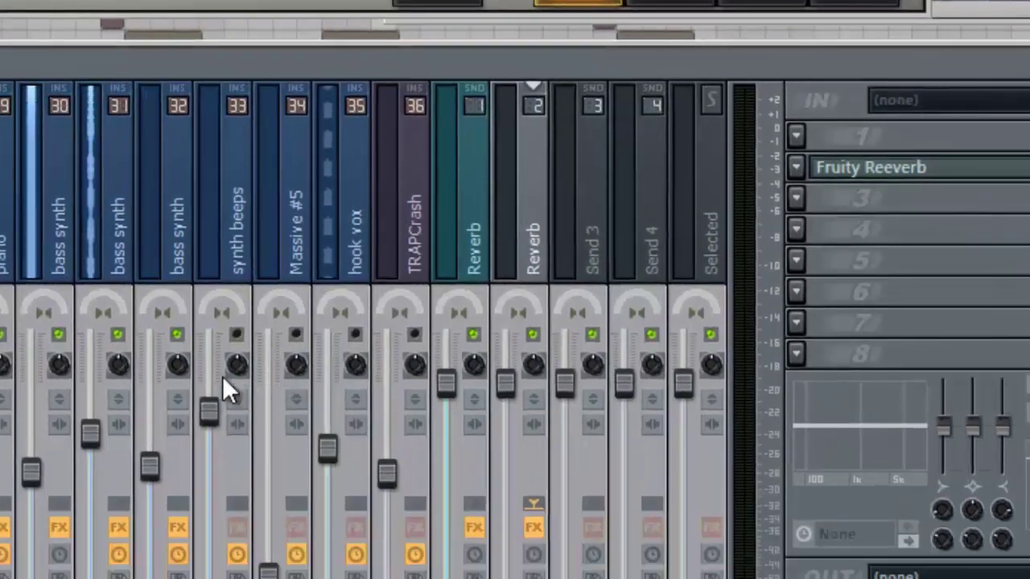
left_click(199, 193)
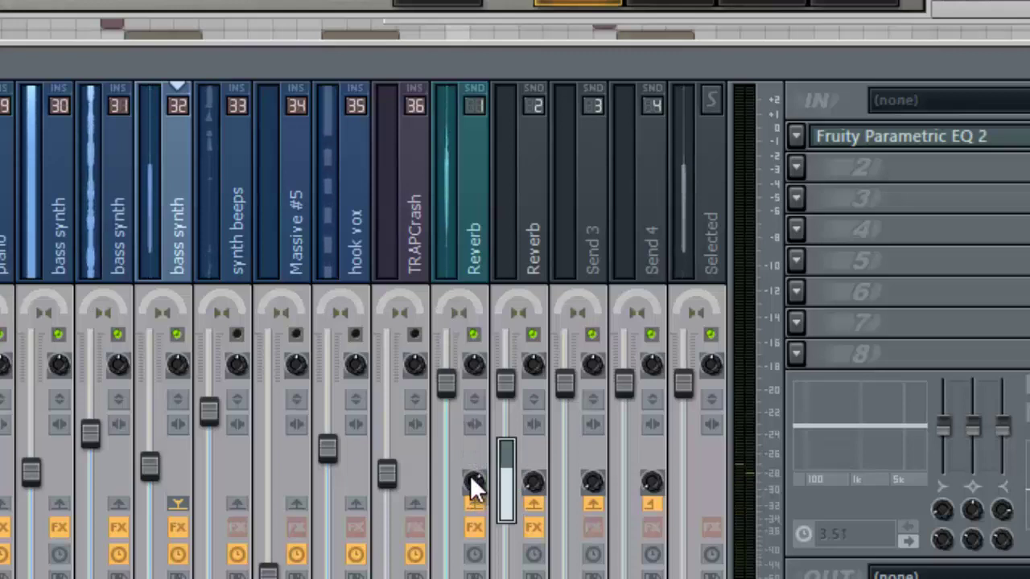
left_click(797, 169)
mouse_move(881, 44)
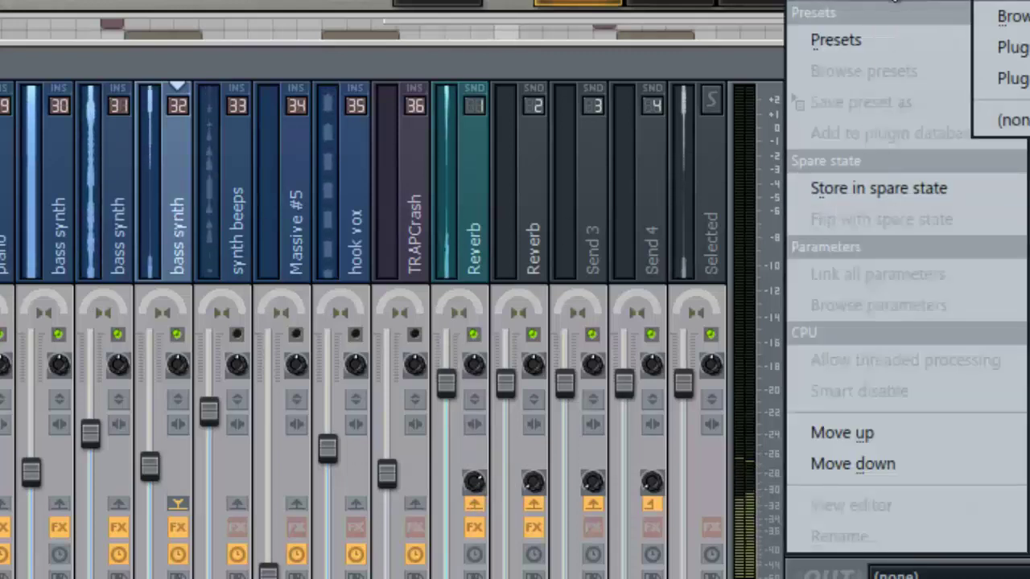
left_click(1002, 16)
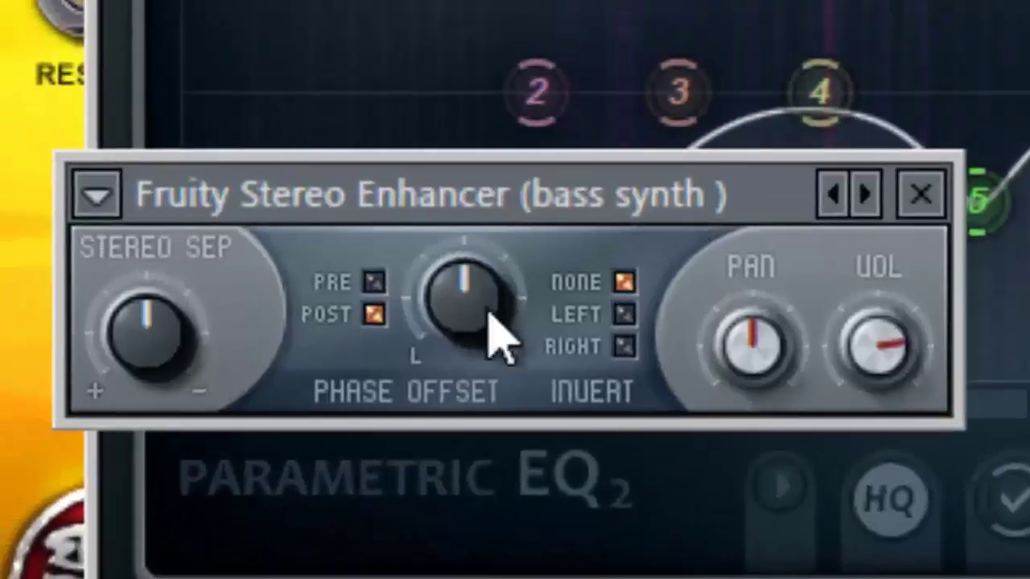
left_click_drag(494, 334, 415, 547)
left_click_drag(460, 310, 472, 341)
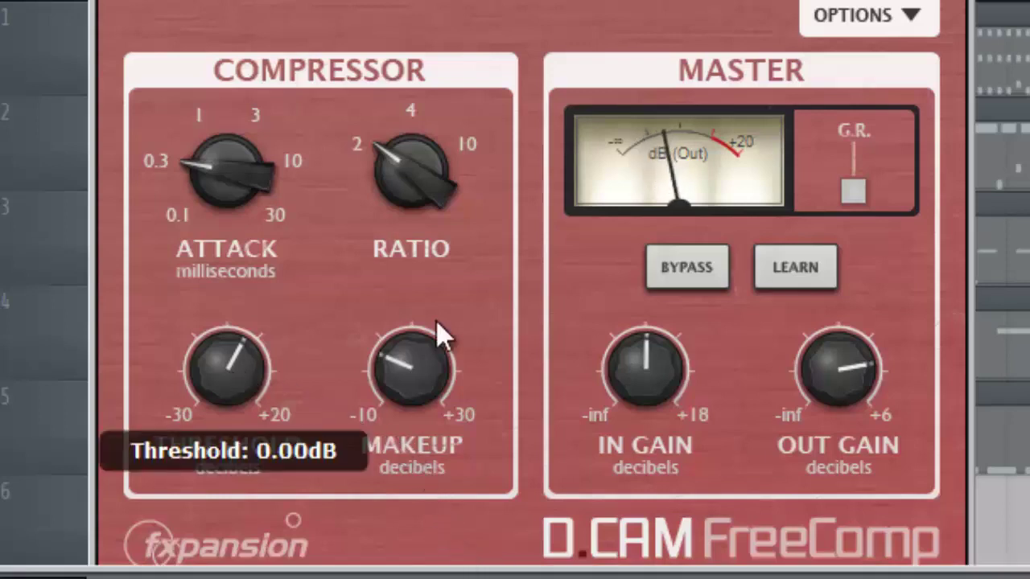
Set FreeComp's threshold to -11.50 dB, attack to 1 ms and ratio to 4
left_click(837, 194)
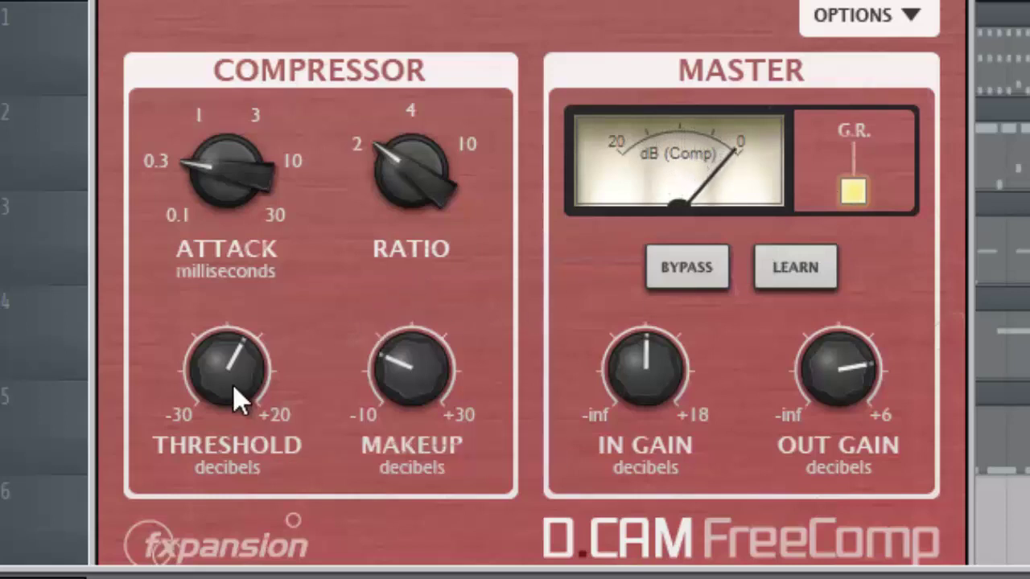
left_click_drag(230, 388, 227, 412)
left_click_drag(221, 166, 223, 129)
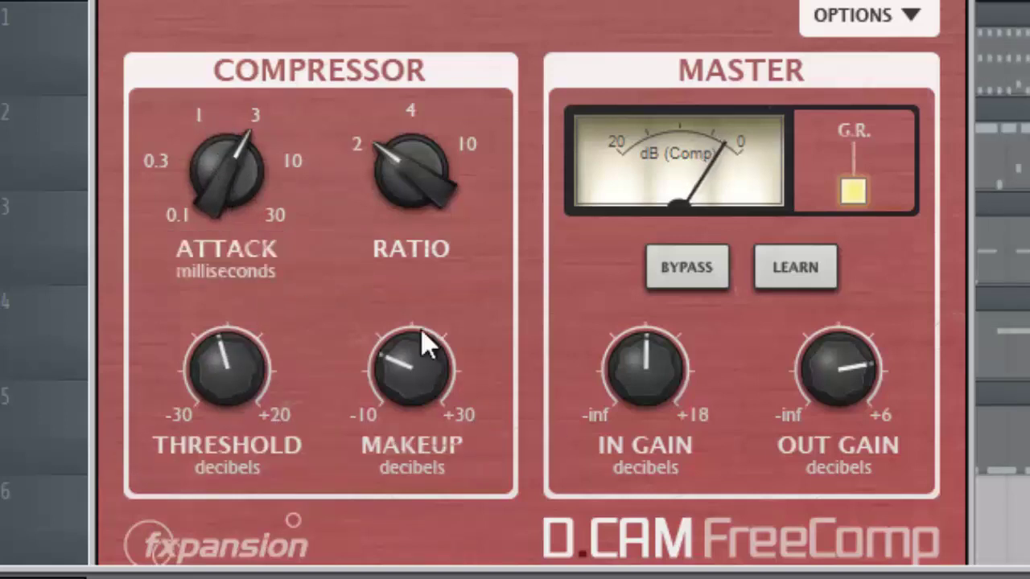
mouse_move(398, 193)
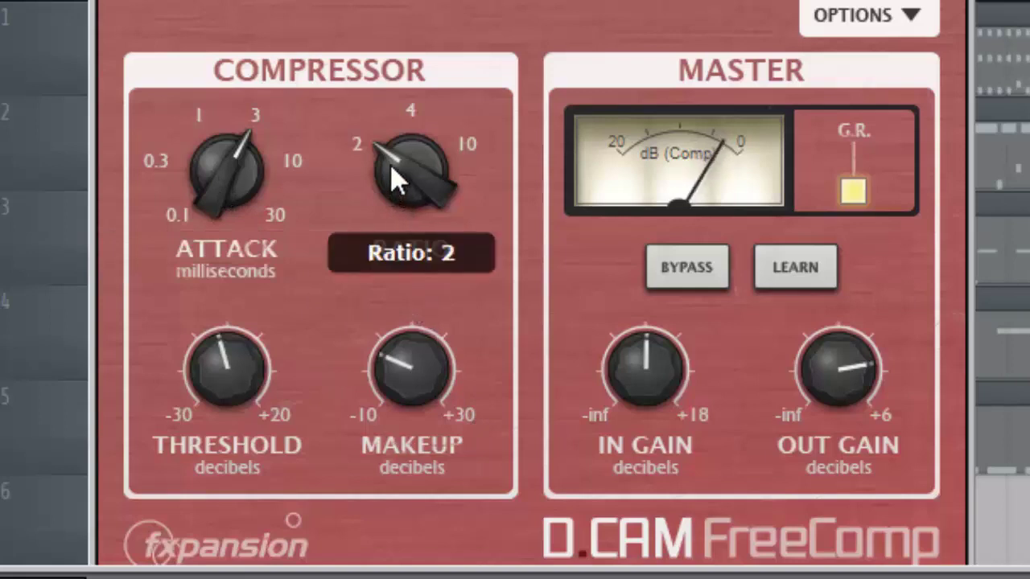
left_click_drag(389, 165, 368, 81)
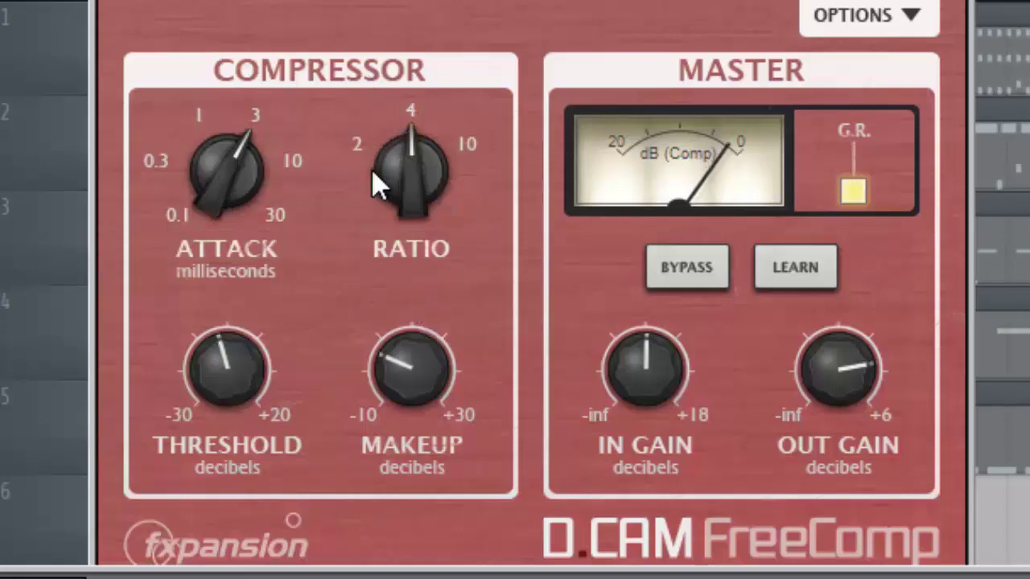
Lengthen the attack to 10 ms, drop the threshold to -13 dB and raise makeup gain to 3.6 dB
mouse_move(386, 150)
left_click_drag(222, 182, 219, 157)
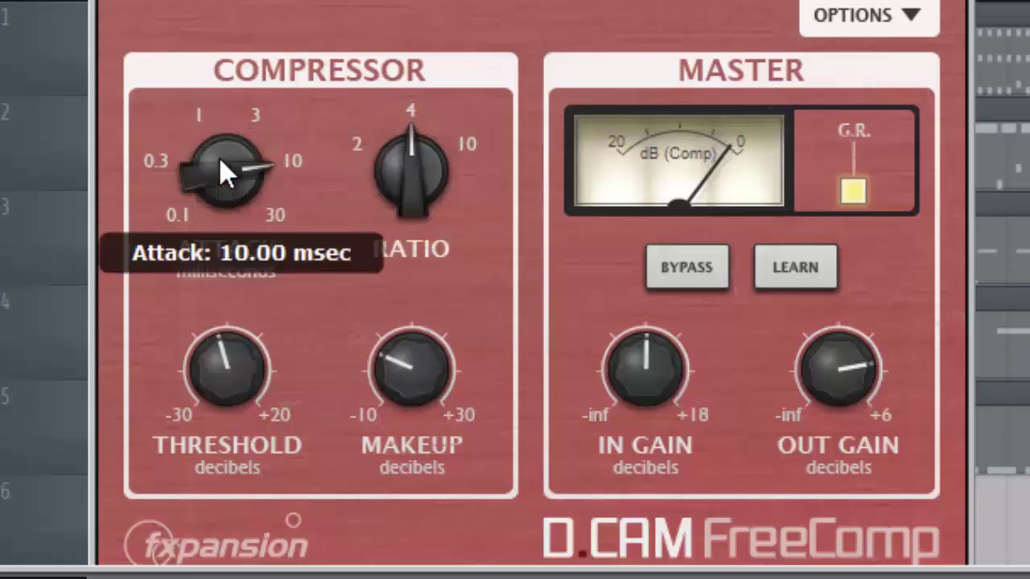
left_click_drag(219, 348, 200, 391)
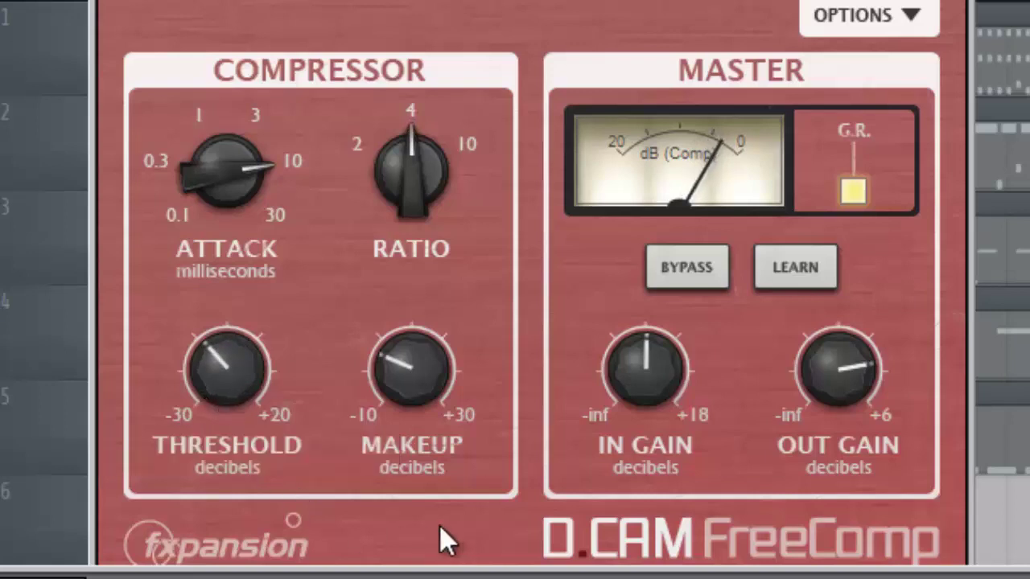
mouse_move(416, 387)
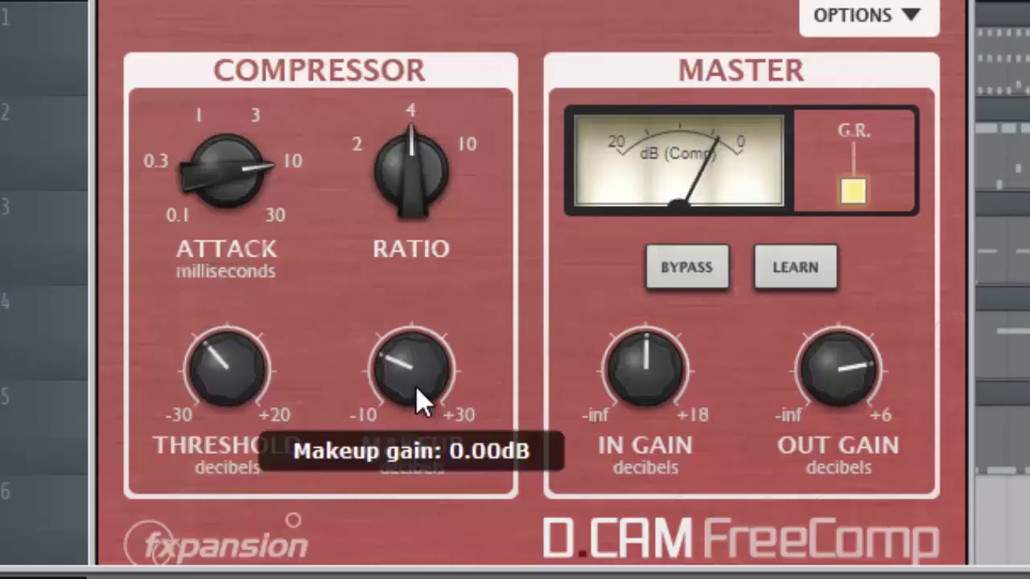
left_click_drag(416, 387, 409, 373)
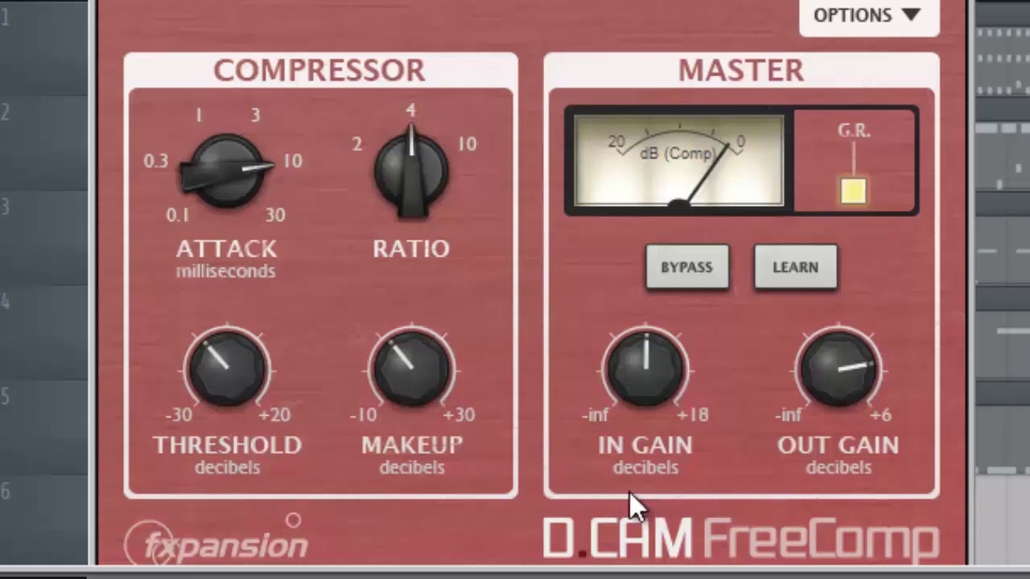
Close the compressor, show the Mixer, and drop Fruity Parametric EQ 2 onto the synth beeps insert
left_click(959, 4)
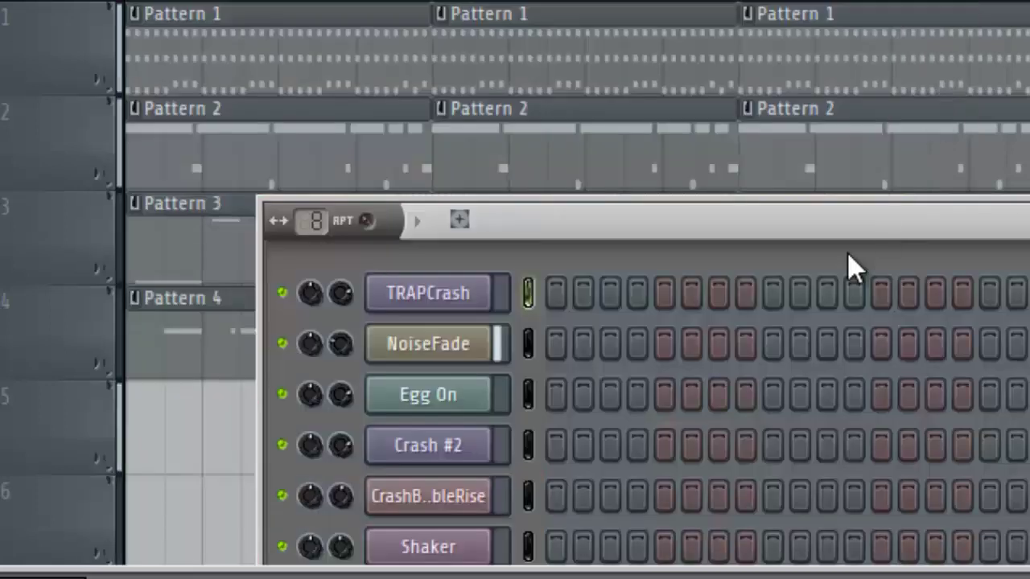
key("F9")
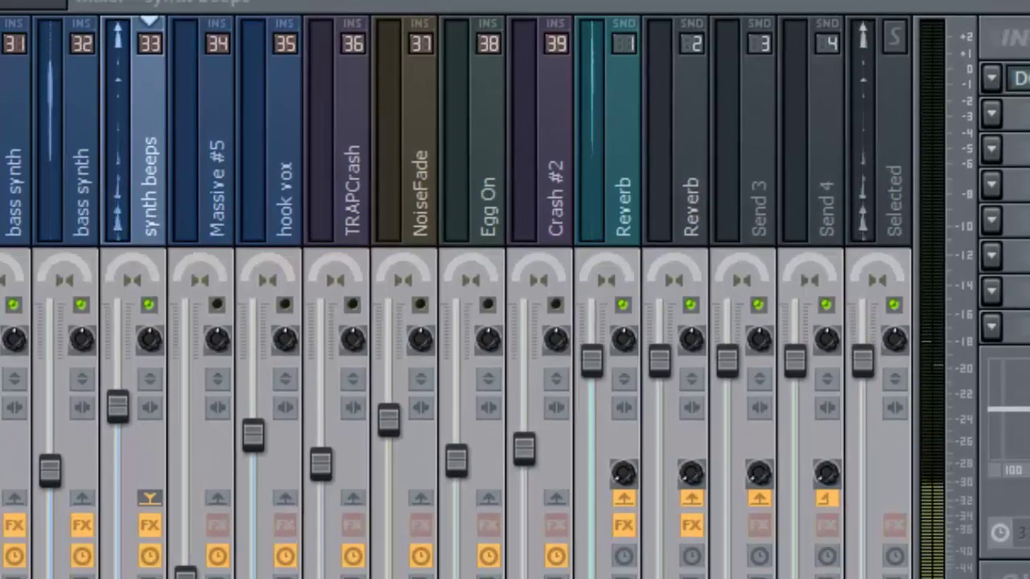
left_click_drag(0, 346, 151, 165)
left_click_drag(280, 12, 276, 573)
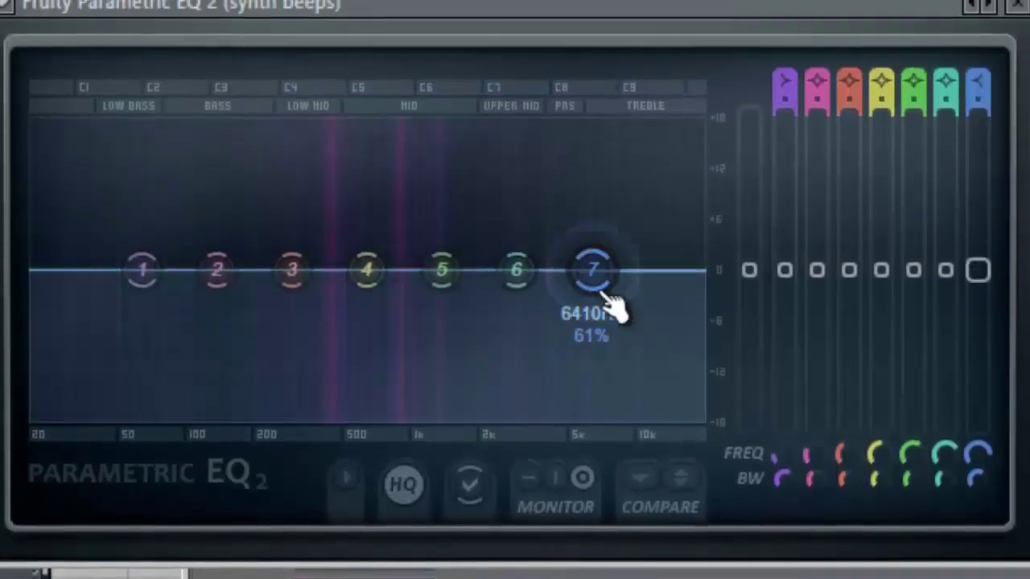
Roll off the treble with band 7 and make band 6 a very narrow notch near 8 kHz
left_click_drag(610, 298, 671, 432)
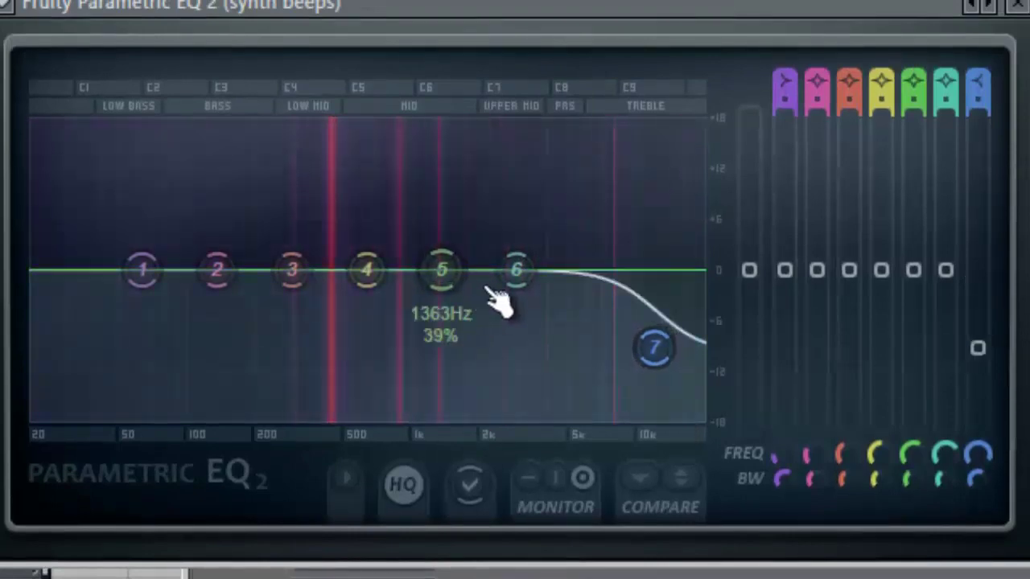
left_click_drag(534, 287, 618, 166)
left_click_drag(943, 486, 943, 522)
left_click_drag(949, 173, 950, 578)
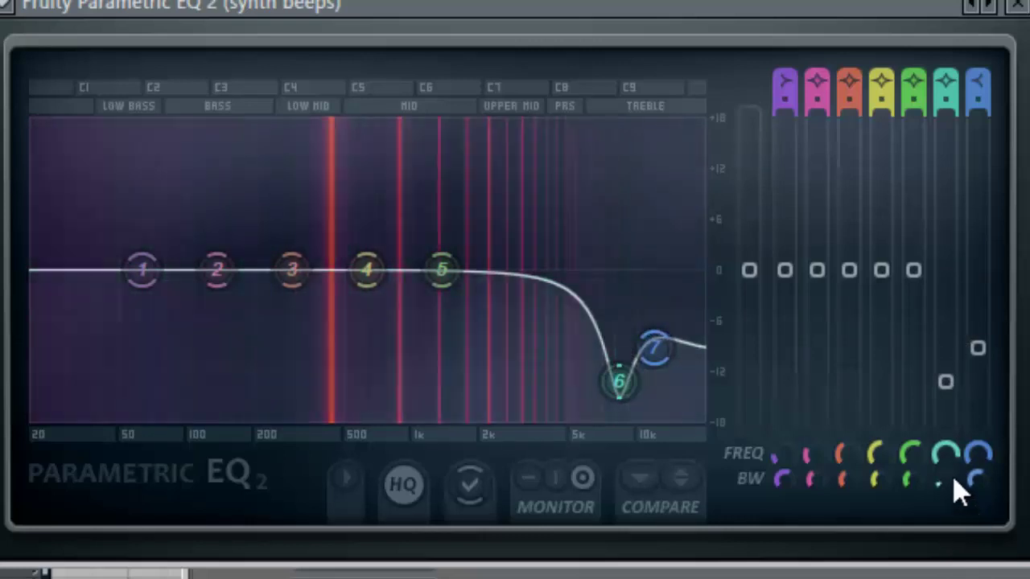
left_click_drag(961, 488, 964, 519)
Sweep the band 6 notch, ease band 7 toward 0 dB, and cut lows below about 315 Hz with band 1
left_click_drag(956, 468, 938, 506)
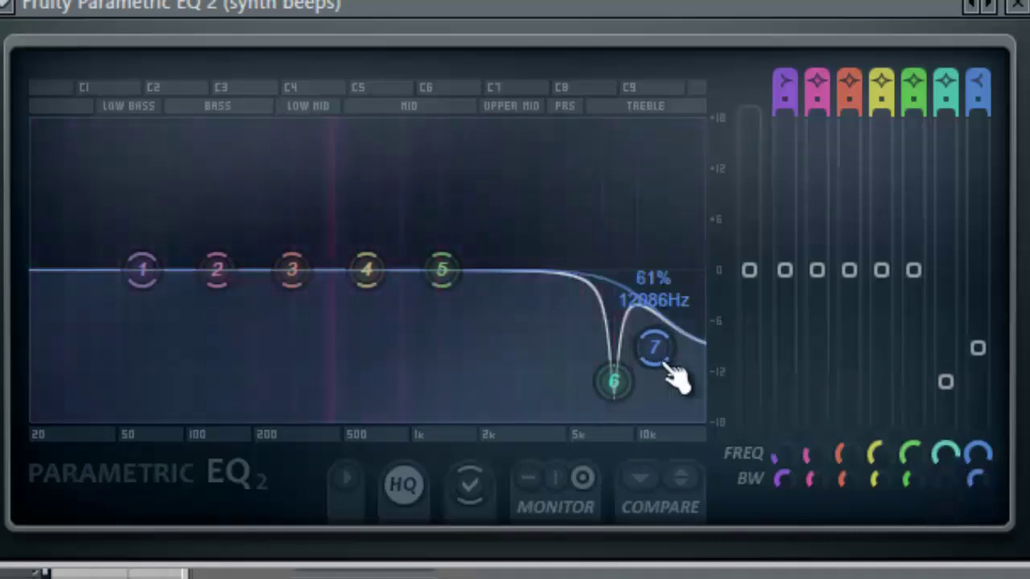
left_click_drag(668, 361, 646, 353)
left_click_drag(142, 269, 347, 527)
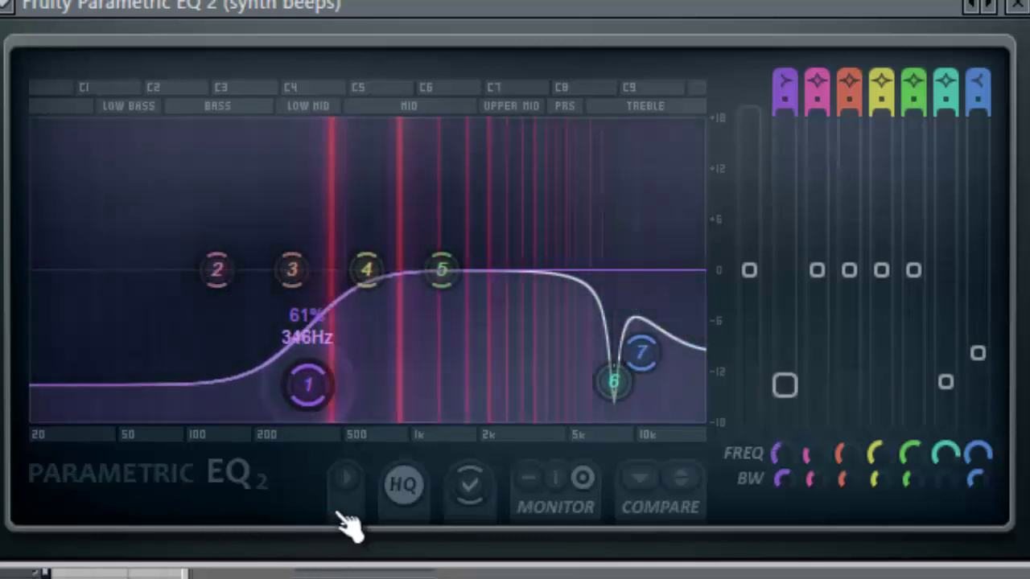
Nudge band 1 lower, deepen band 7's shelf at 10560 Hz with adjusted bandwidth, and move the notch to 7967 Hz
left_click_drag(338, 383, 333, 395)
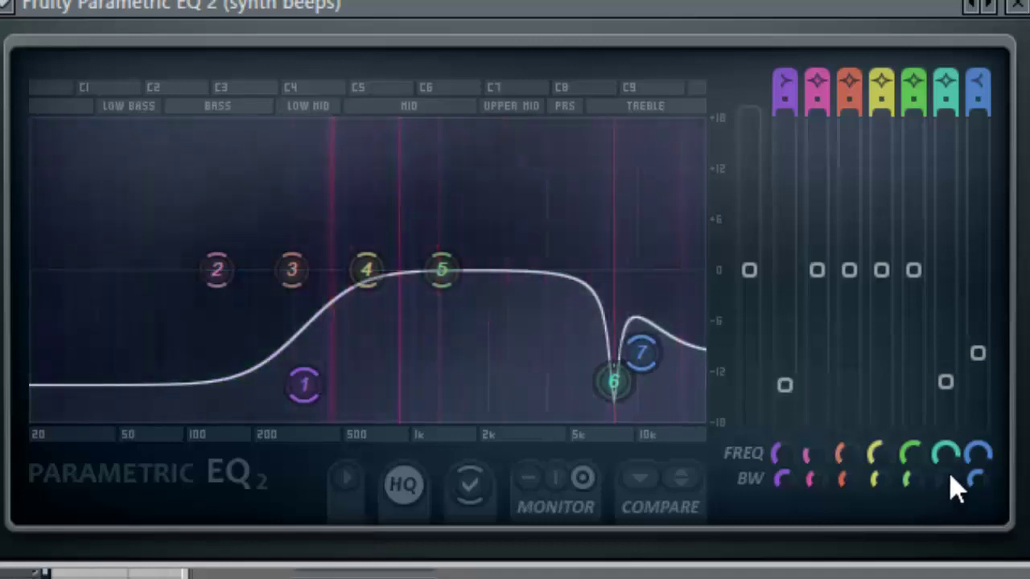
left_click_drag(978, 354, 983, 388)
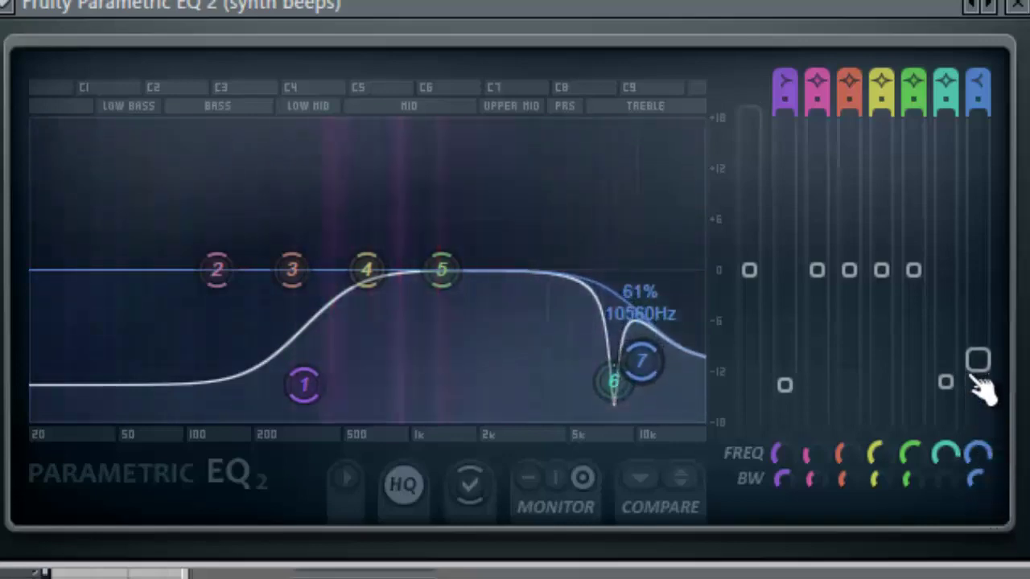
left_click_drag(974, 477, 989, 441)
left_click_drag(963, 337, 963, 337)
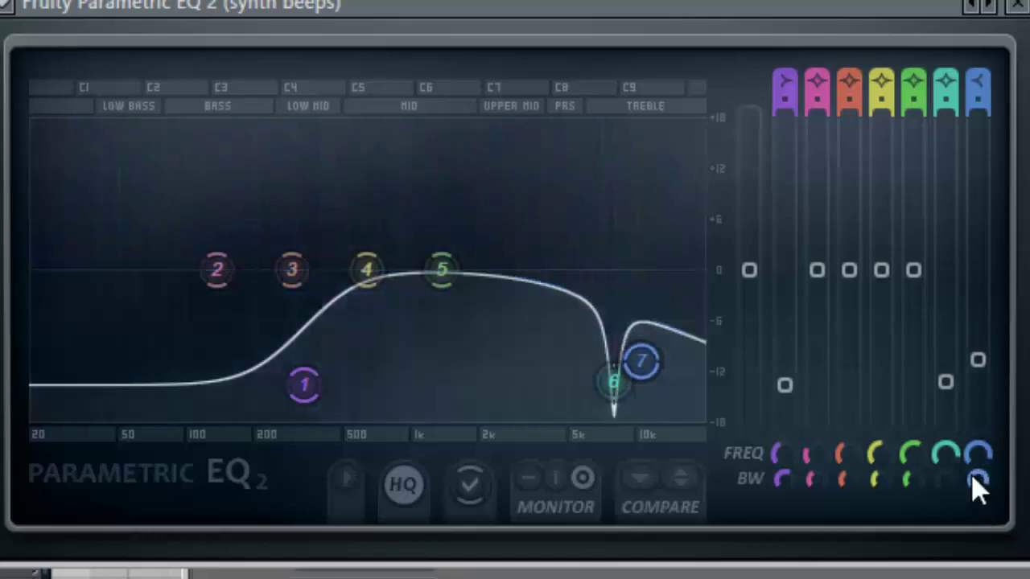
left_click_drag(977, 485, 985, 537)
left_click_drag(949, 451, 954, 466)
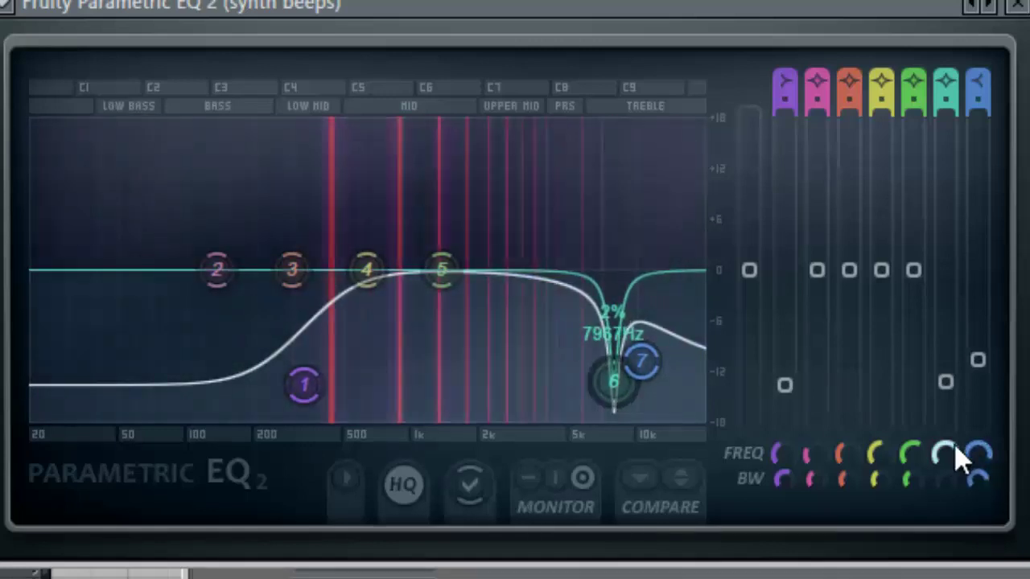
Widen band 6's notch slightly in the synth beeps EQ
scroll(966, 396, "up", 2)
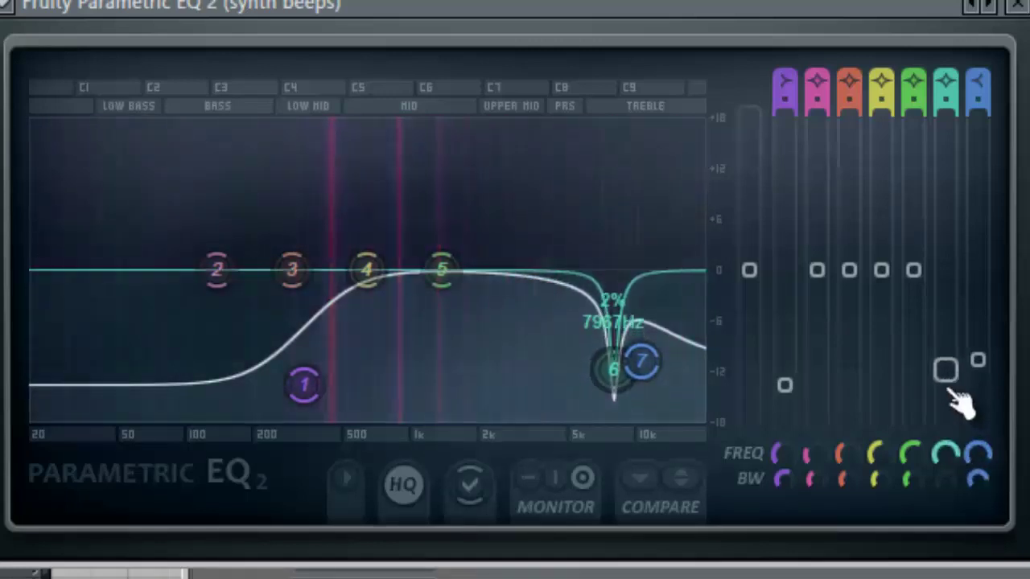
scroll(961, 428, "down", 1)
left_click_drag(946, 486, 950, 465)
Shape band 5 into a +6 dB peak near 2.8 kHz
left_click_drag(541, 292, 471, 151)
scroll(906, 480, "down", 2)
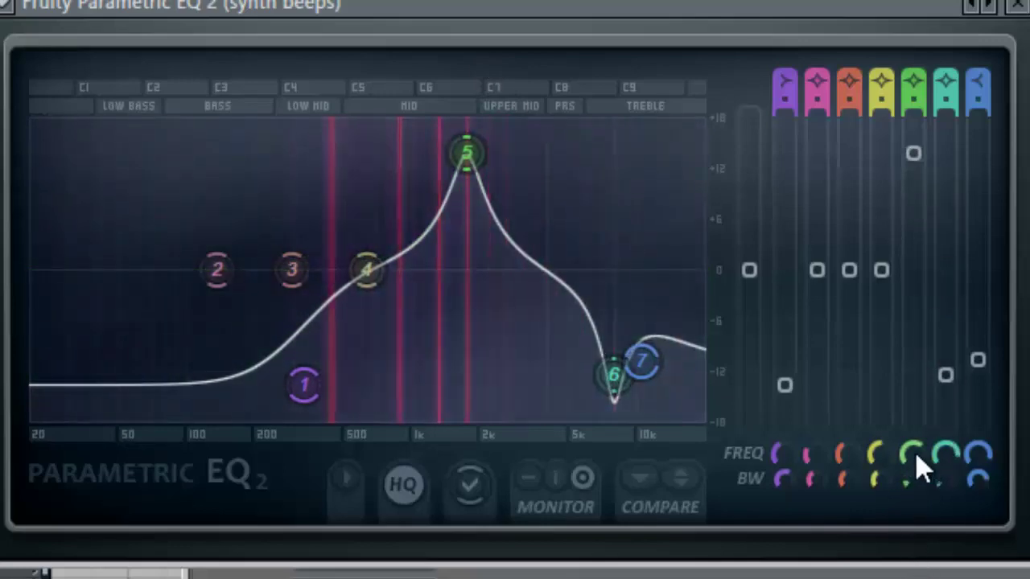
scroll(924, 471, "down", 3)
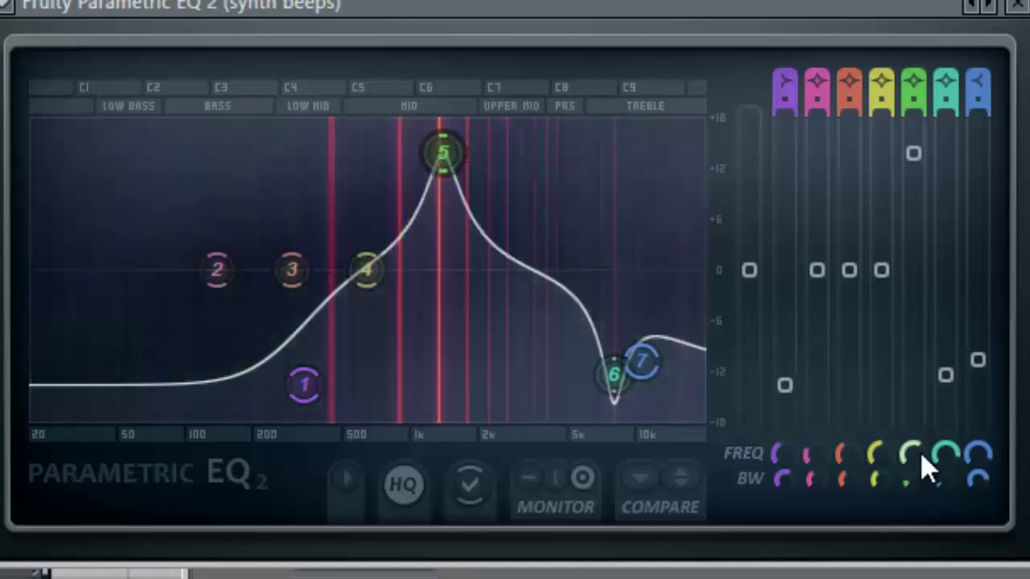
left_click_drag(914, 153, 926, 280)
left_click_drag(924, 463, 923, 519)
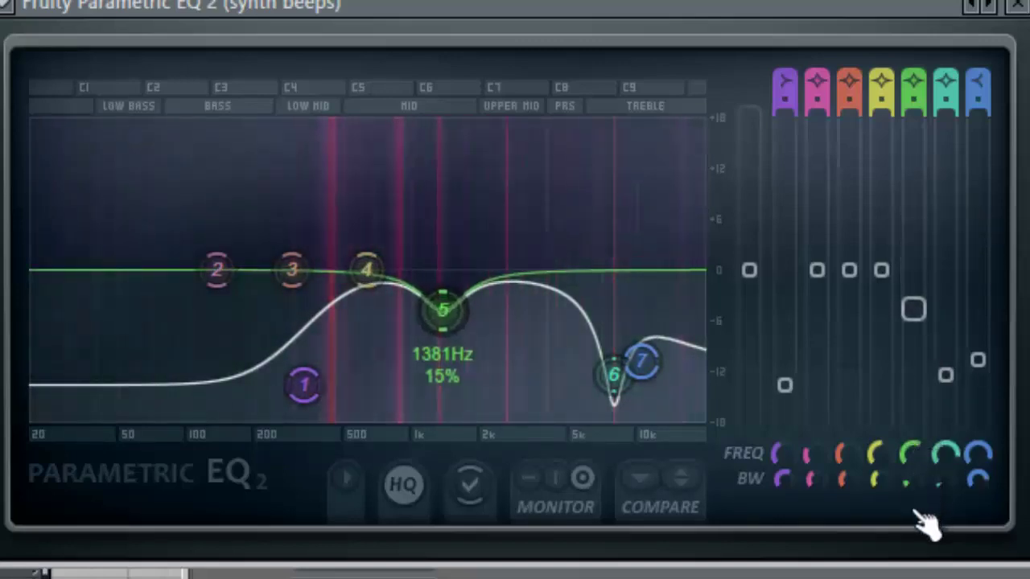
left_click_drag(914, 309, 913, 170)
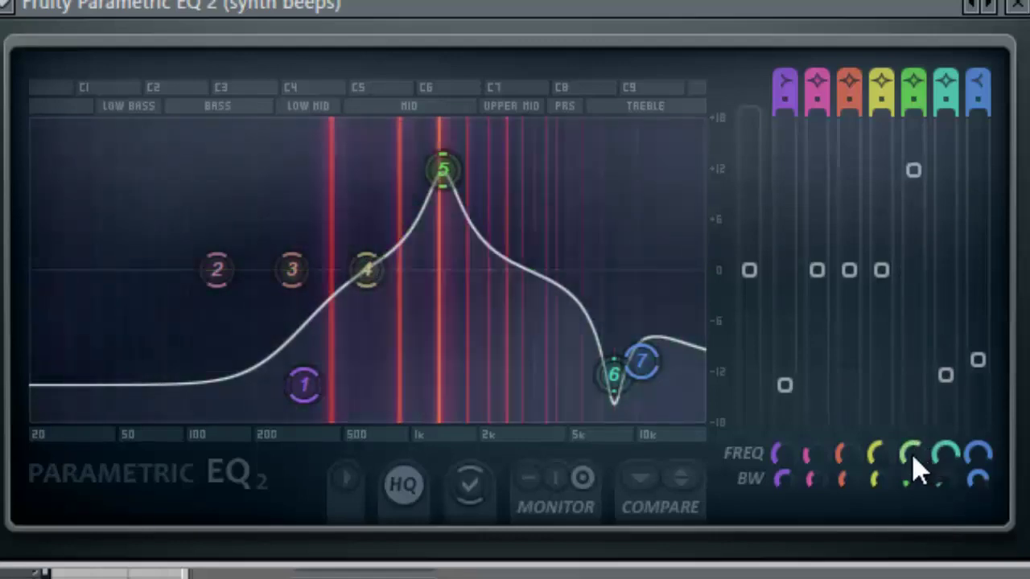
left_click_drag(911, 451, 922, 394)
left_click_drag(971, 365, 961, 333)
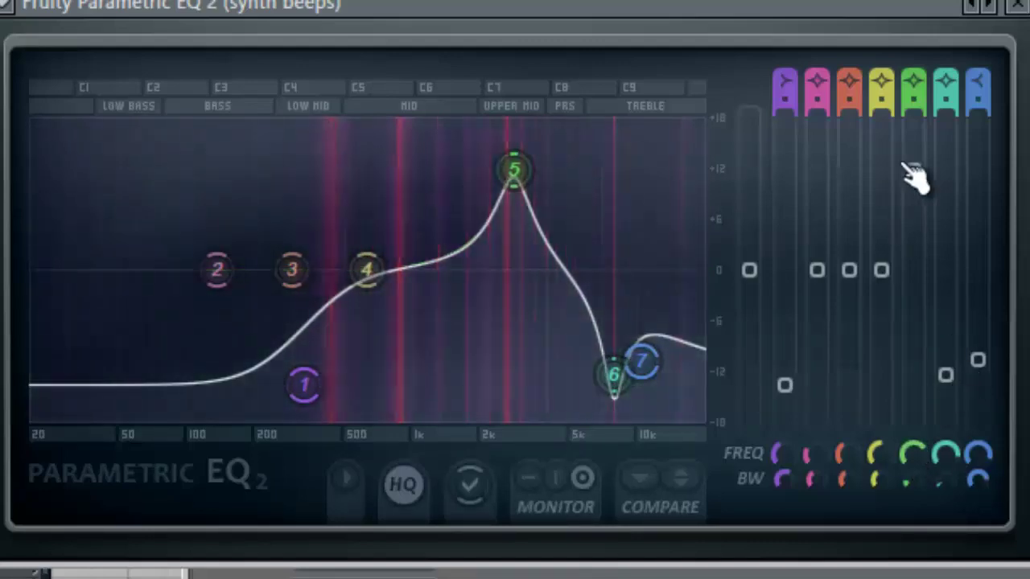
left_click_drag(913, 170, 937, 298)
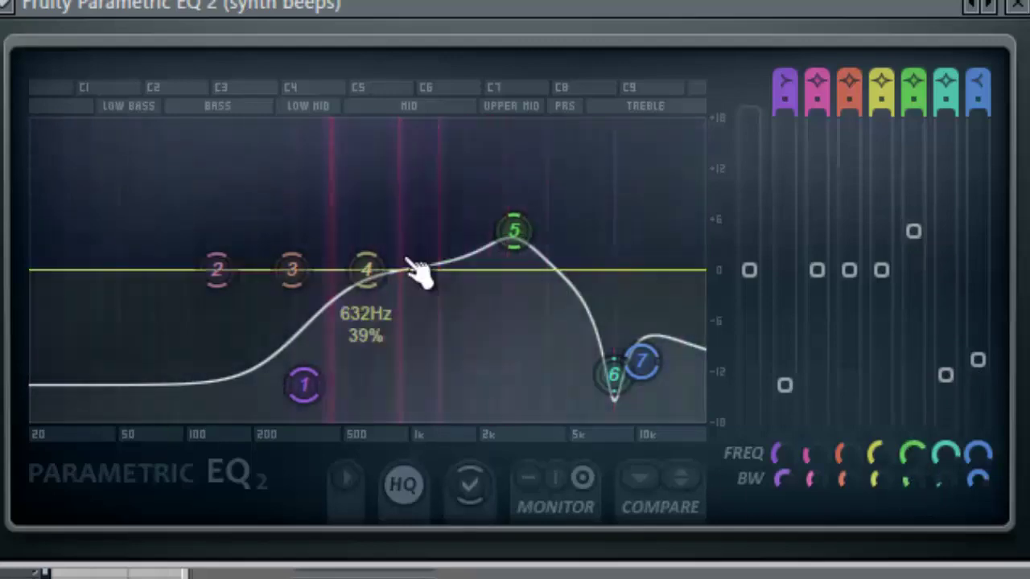
Make band 4 a narrow cut near 1328 Hz, then raise the synth beeps fader
left_click_drag(386, 275, 416, 157)
left_click_drag(877, 483, 878, 396)
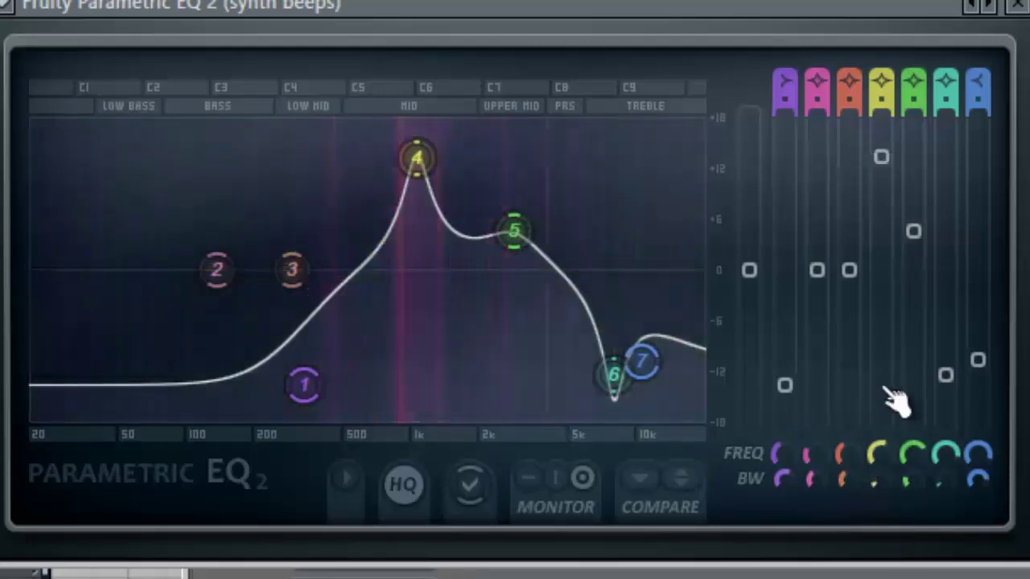
left_click_drag(883, 462, 883, 445)
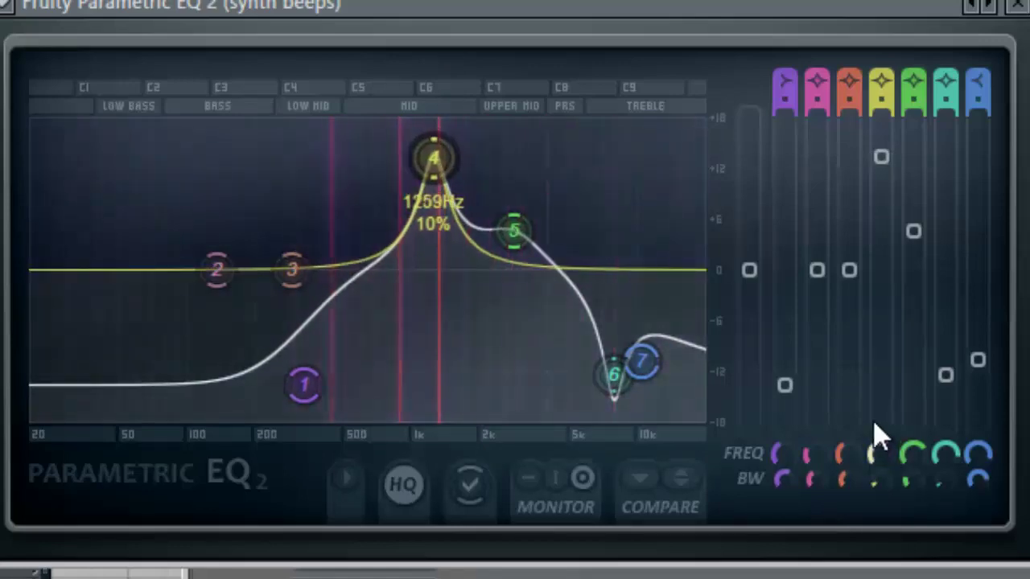
left_click_drag(895, 160, 898, 492)
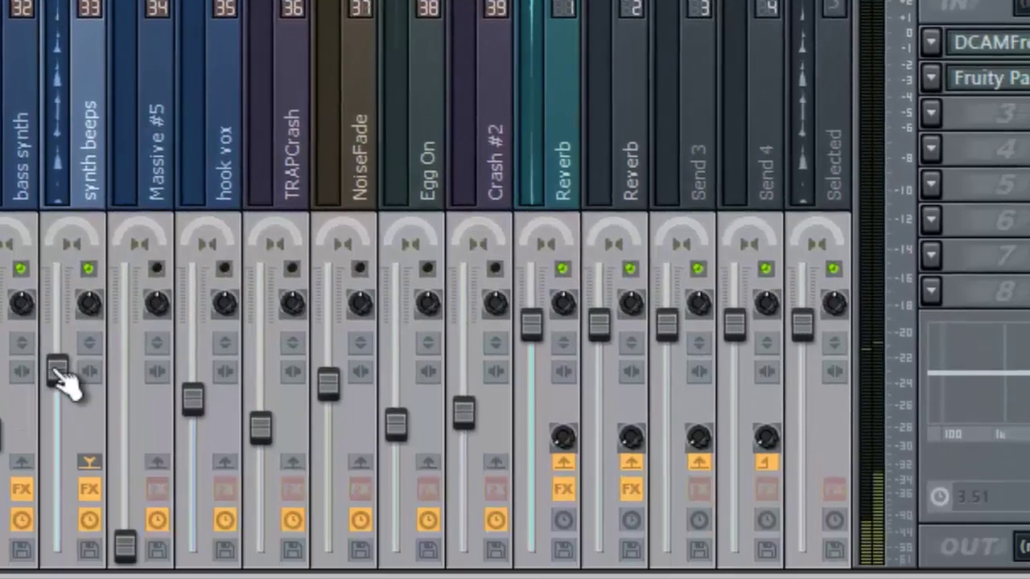
left_click_drag(65, 376, 63, 354)
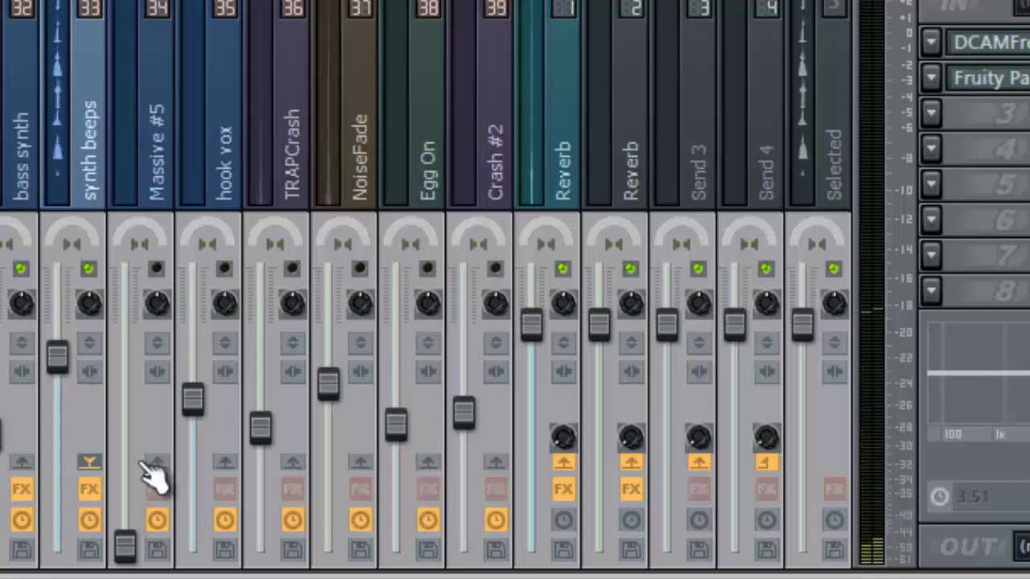
A/B the synth beeps effects by bypassing and re-enabling them, then raise its Reverb send
left_click(91, 489)
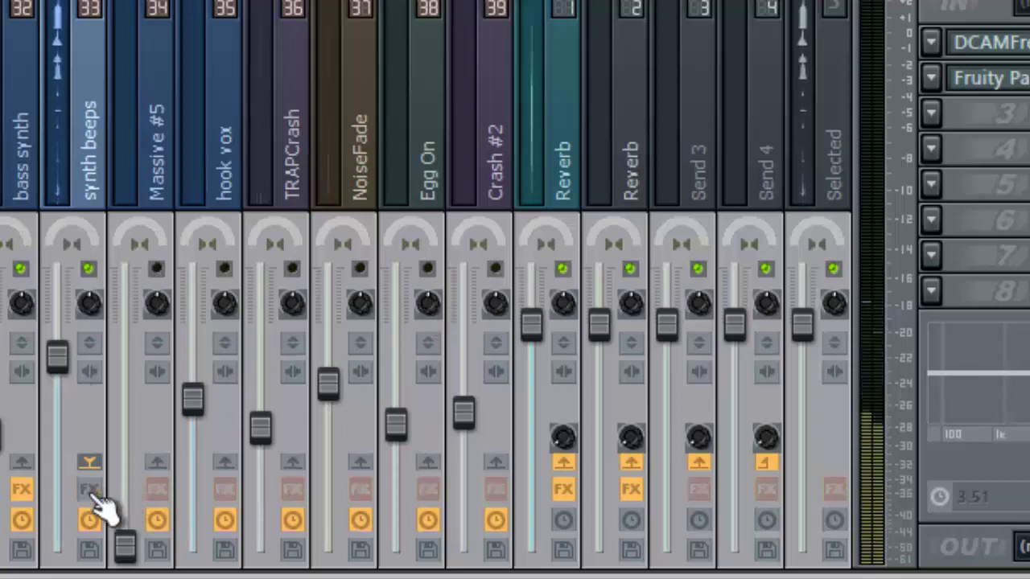
left_click(91, 491)
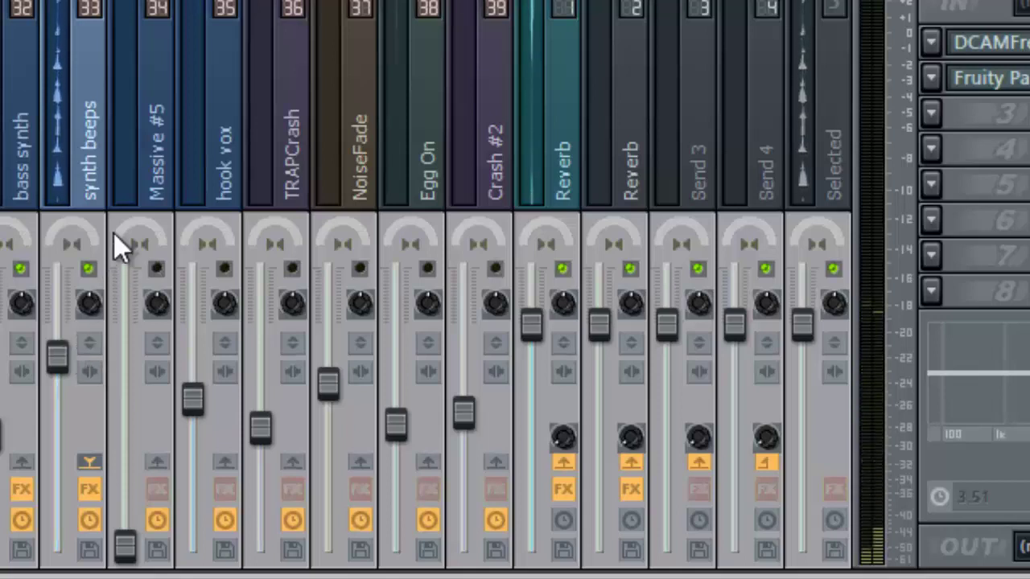
left_click_drag(561, 437, 566, 459)
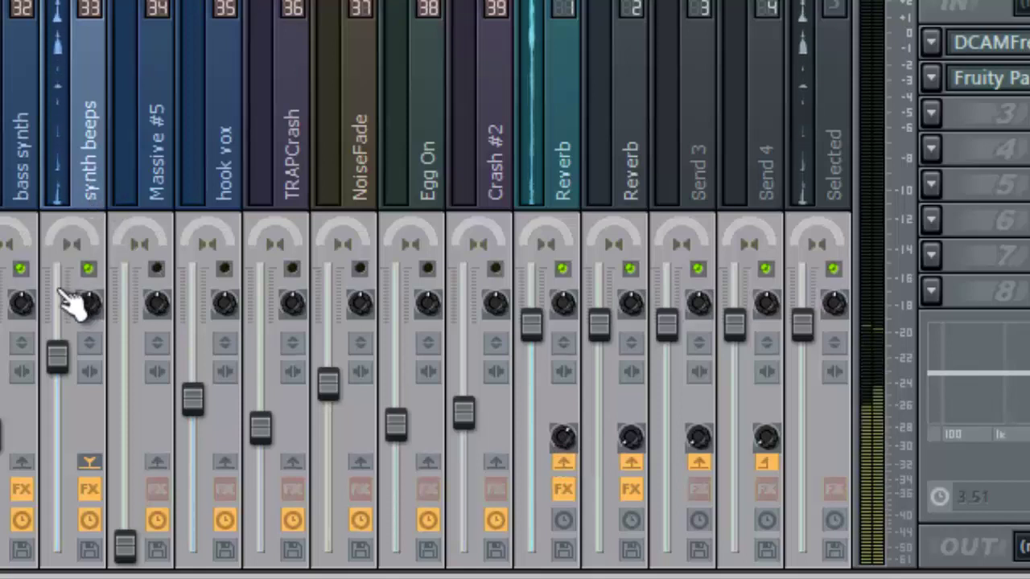